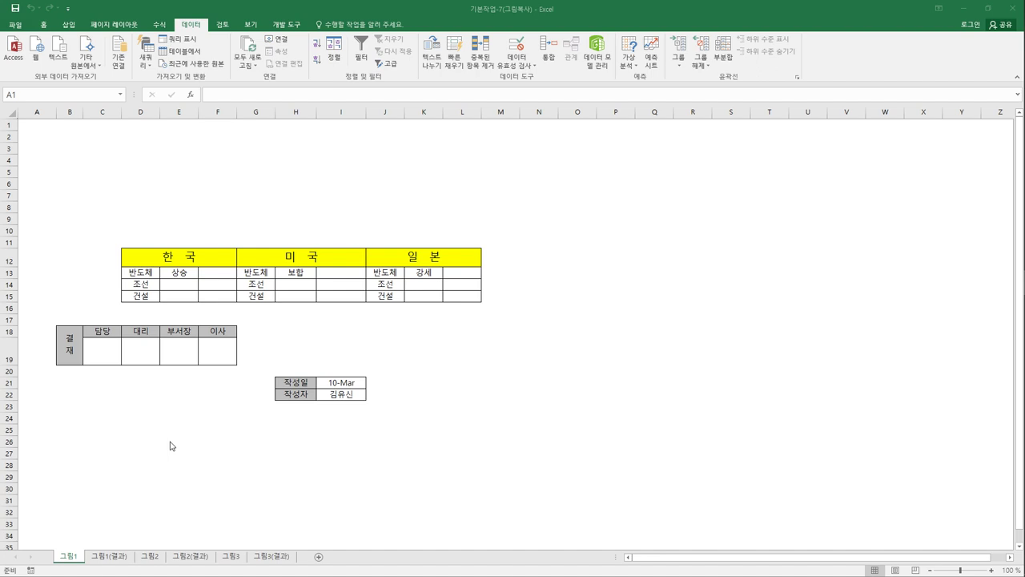
left_click(73, 556)
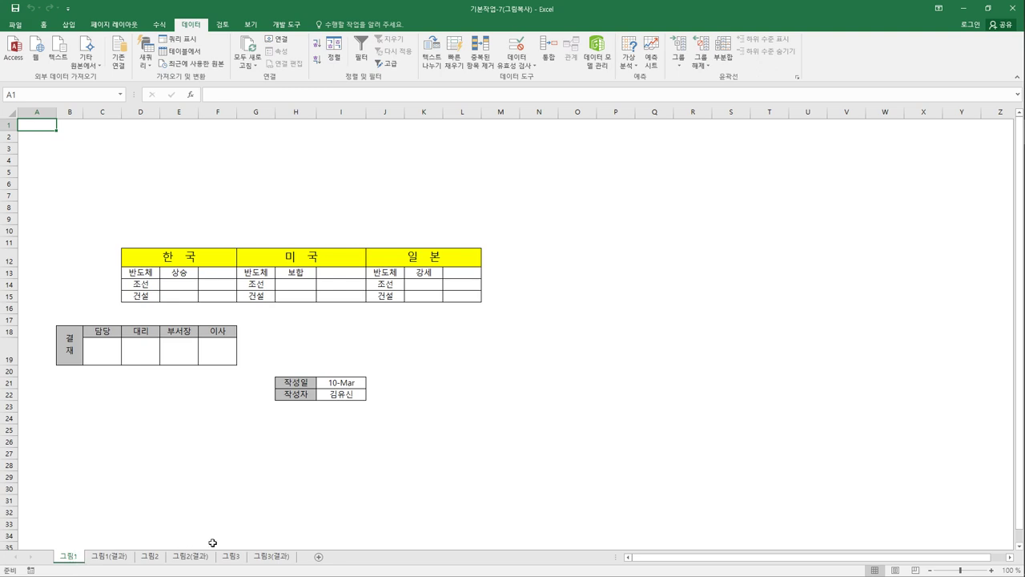
left_click(302, 387)
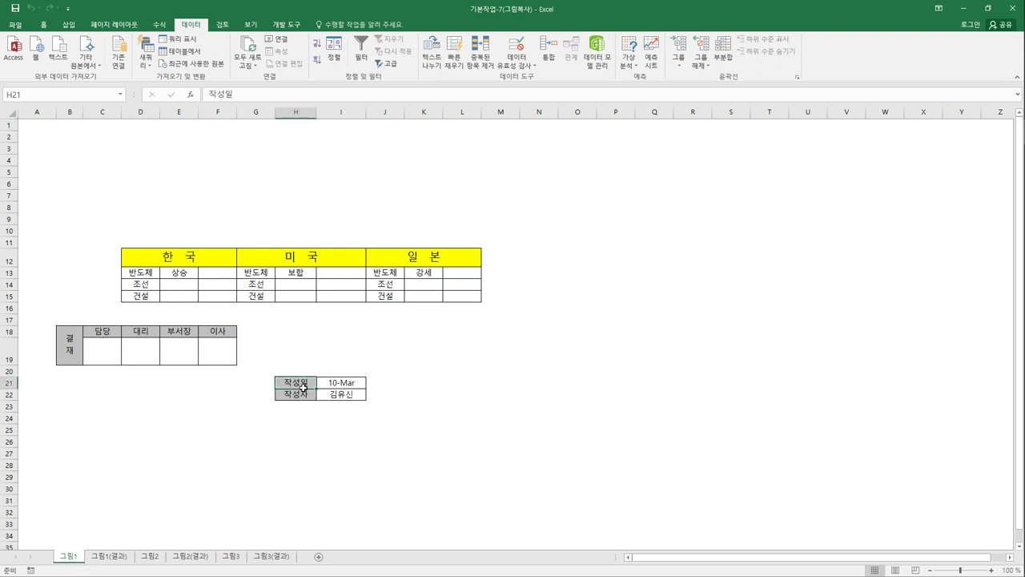
left_click_drag(303, 387, 327, 400)
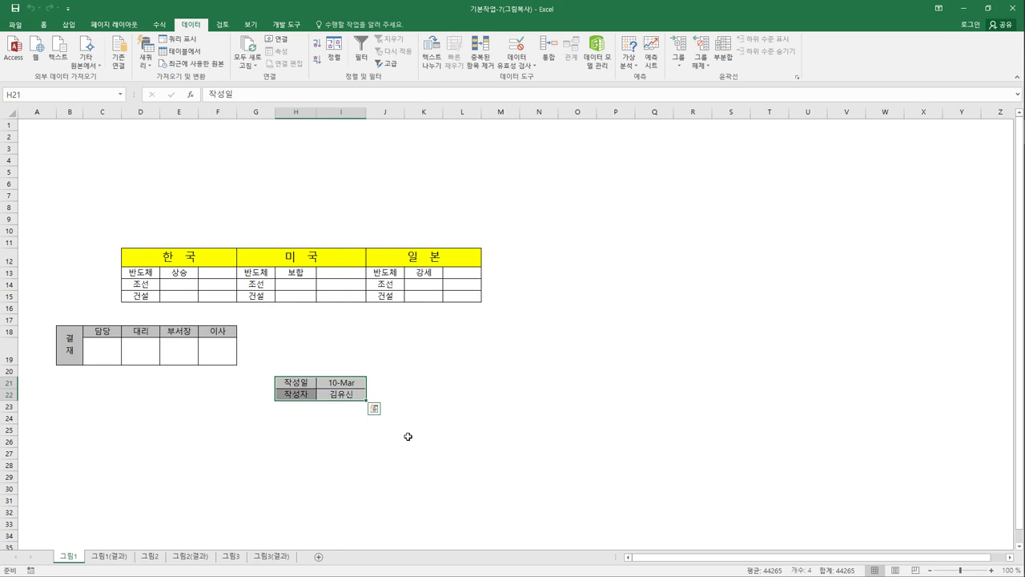
key("ctrl+q")
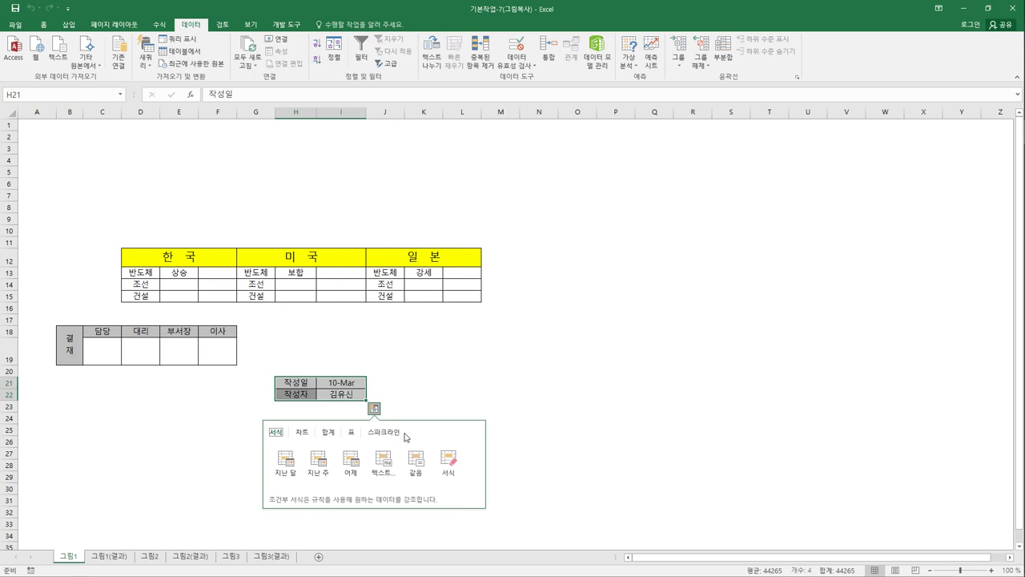
left_click(405, 387)
Copy the date and author table in H21:I22 and paste it as a picture at cell B2
left_click_drag(298, 382, 341, 394)
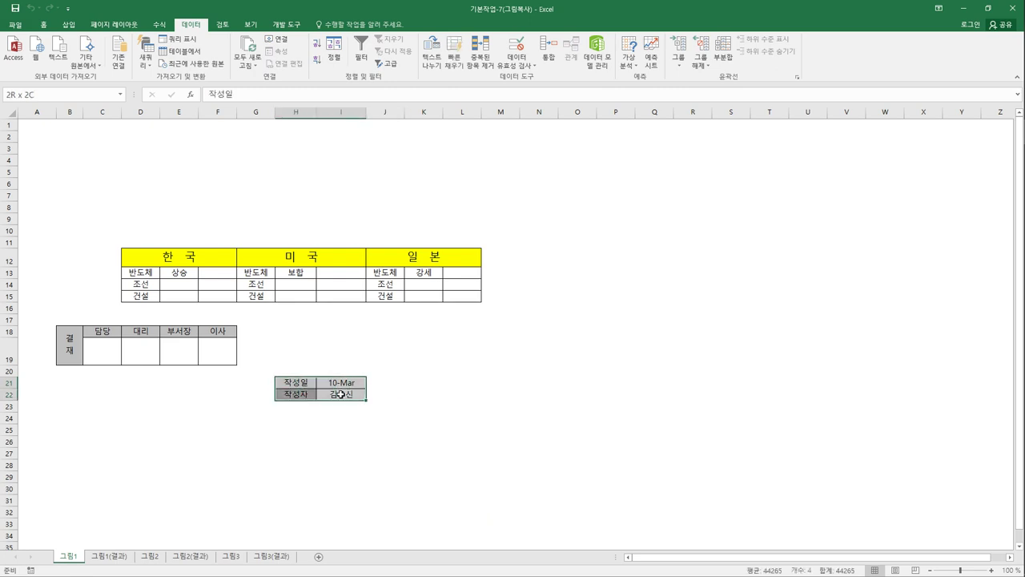
key("ctrl+c")
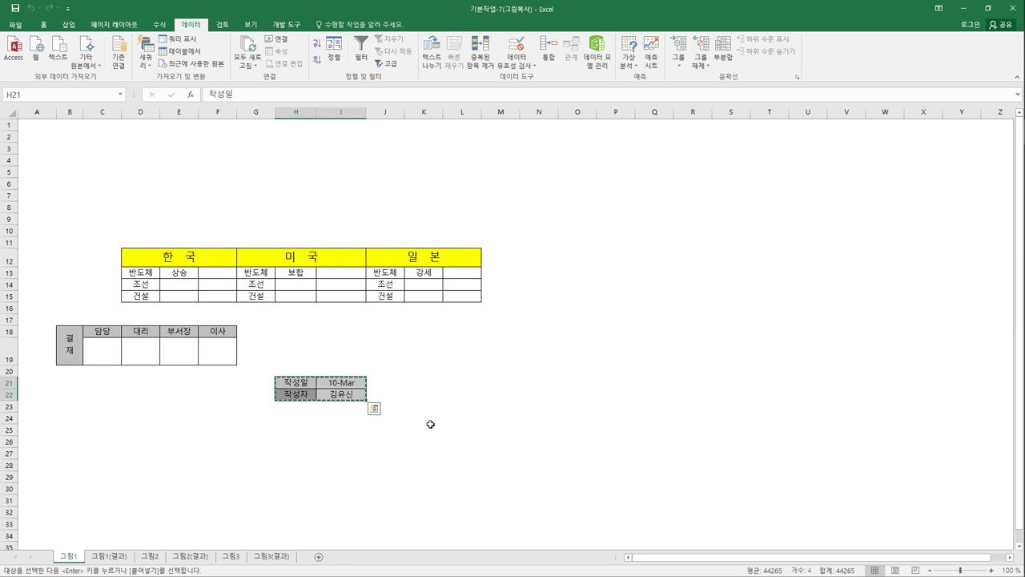
left_click(44, 24)
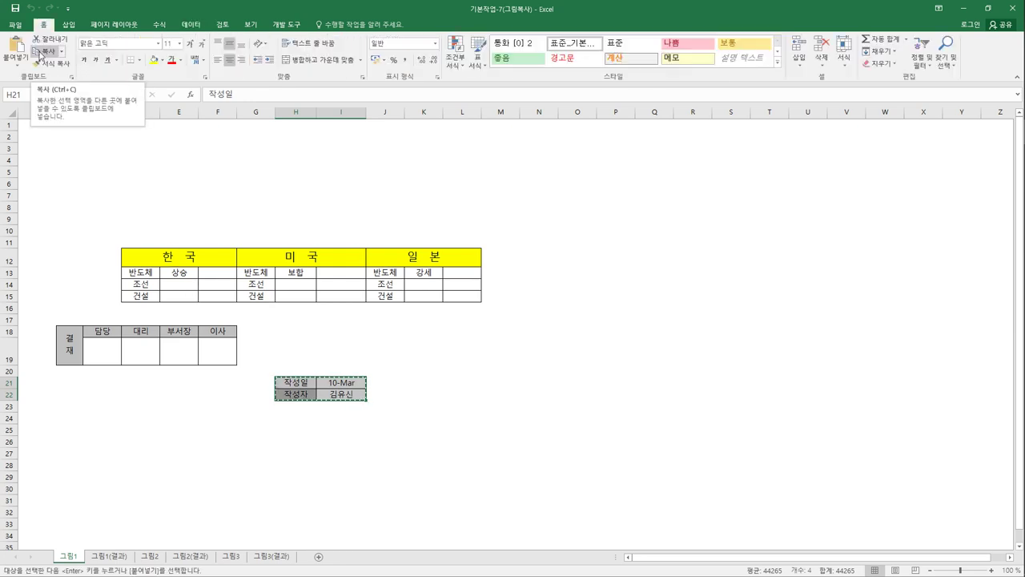
left_click(70, 137)
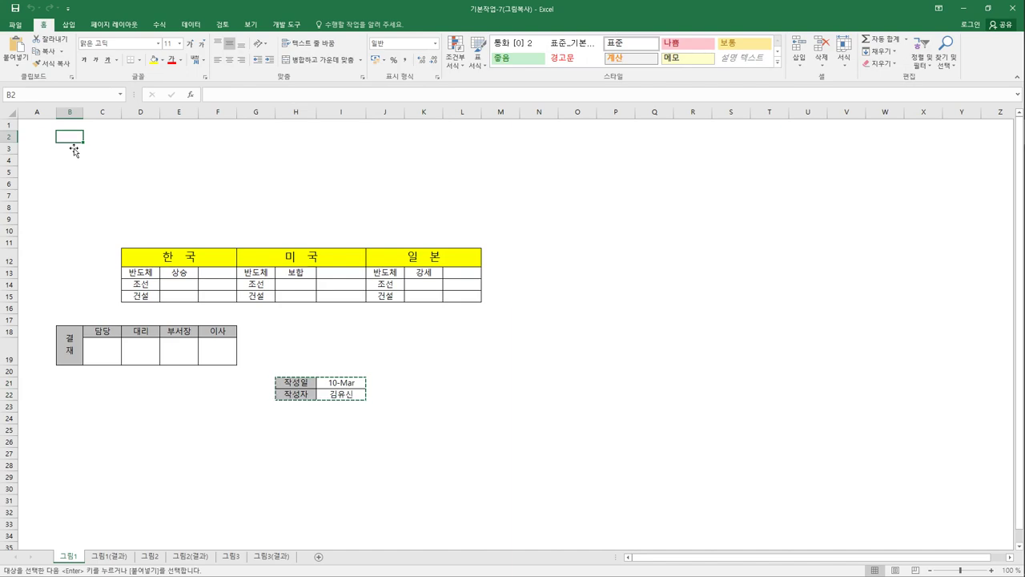
left_click(20, 69)
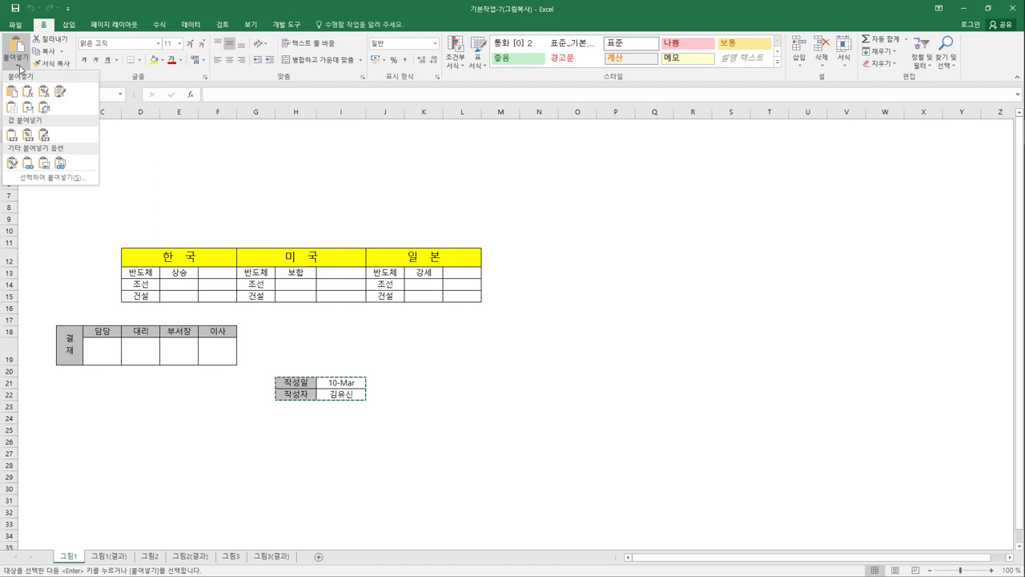
left_click(45, 166)
left_click(499, 443)
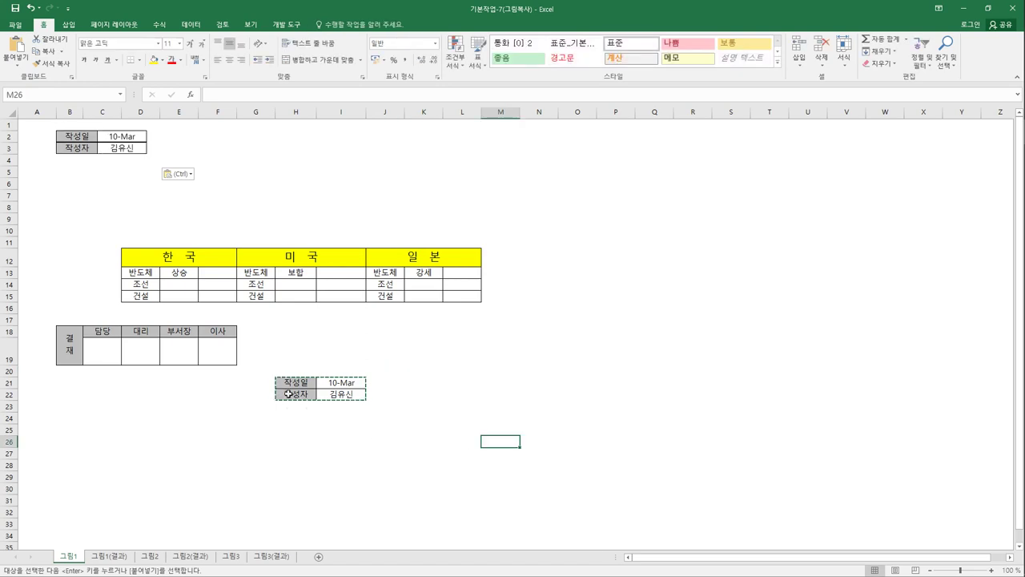
left_click(104, 150)
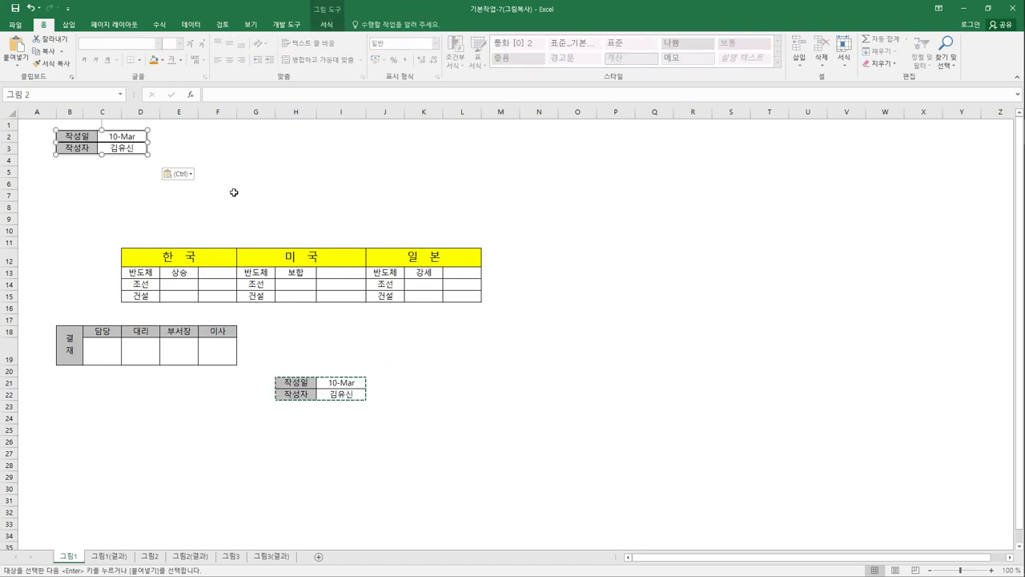
Copy the 결재 approval table in B18:F19 and paste it as a picture at cell F2
left_click_drag(68, 357, 218, 363)
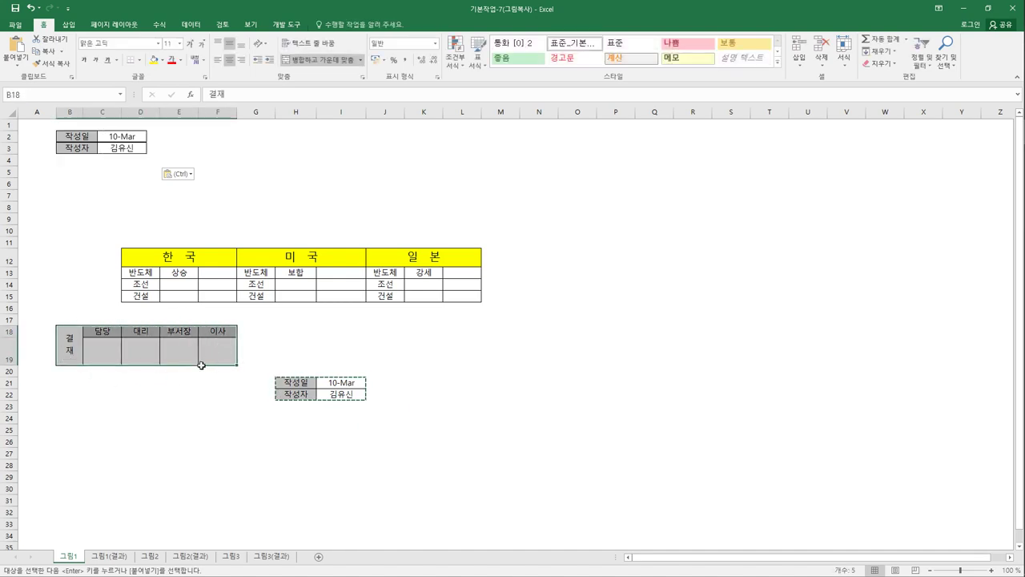
left_click(44, 51)
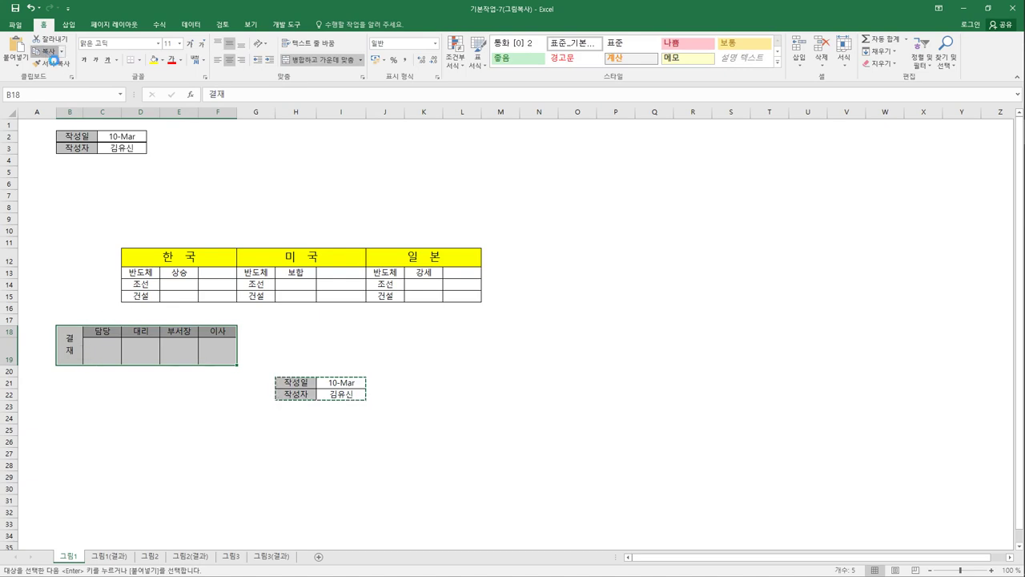
left_click(224, 138)
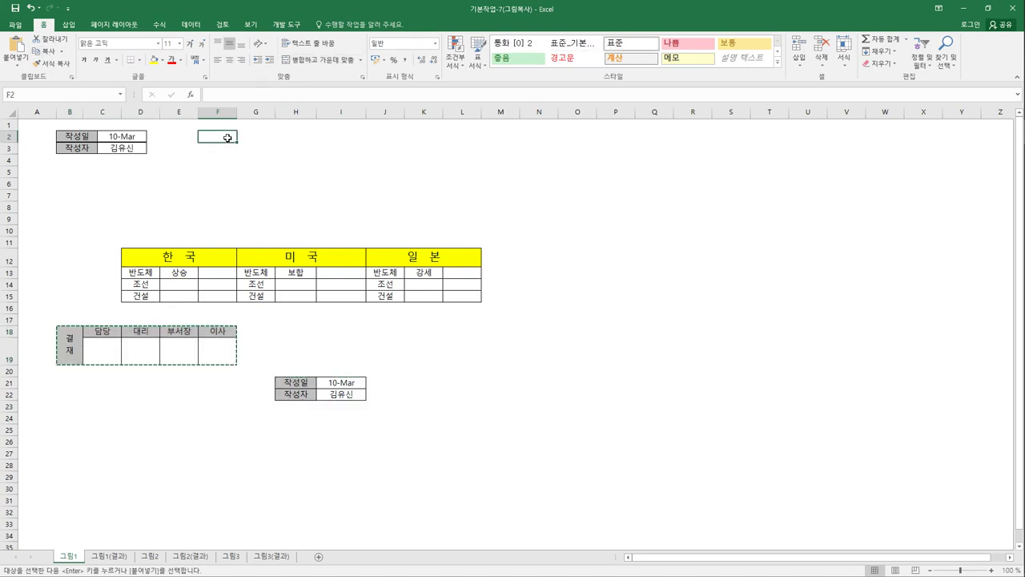
left_click(16, 65)
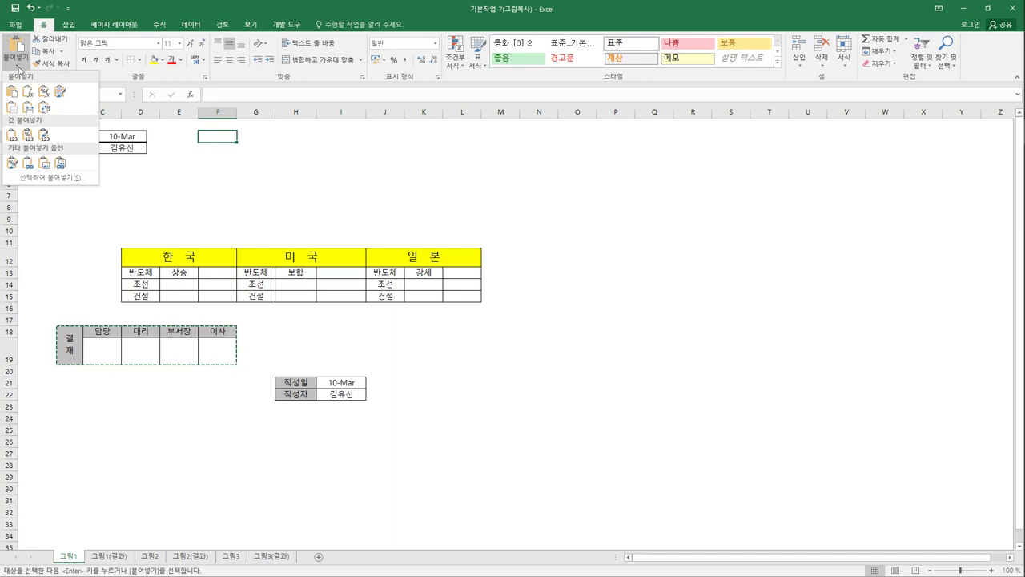
left_click(45, 164)
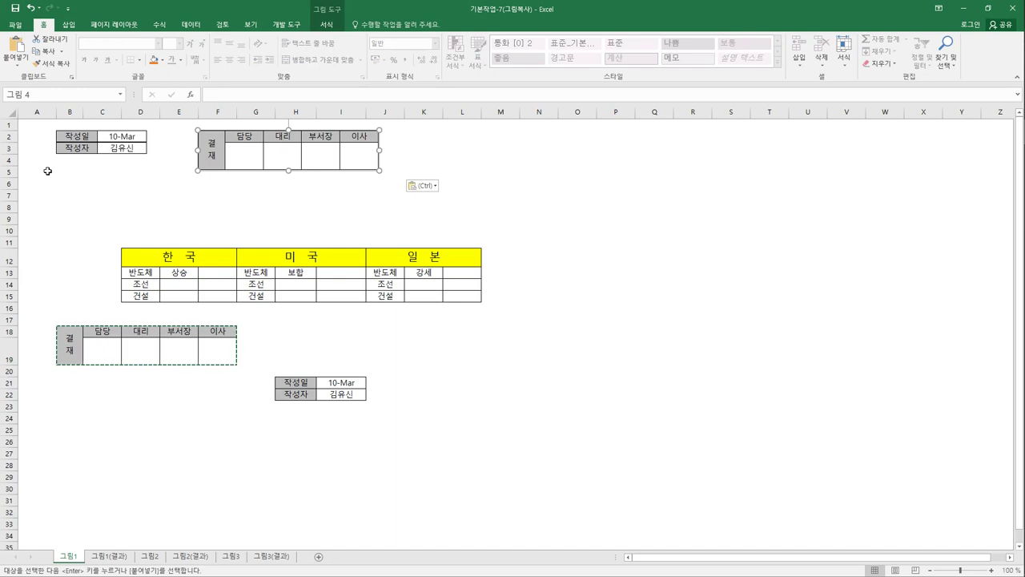
Copy the yellow-headed country table in D12:L15, paste it as a picture at cell B6, and compare the layout with sheet 그림1(결과)
left_click(153, 263)
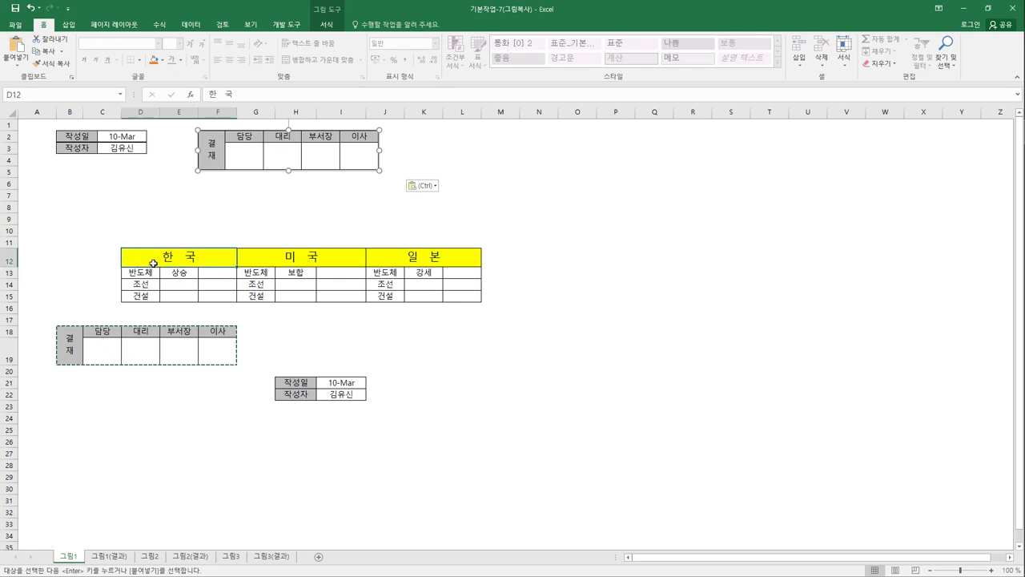
left_click_drag(153, 263, 437, 299)
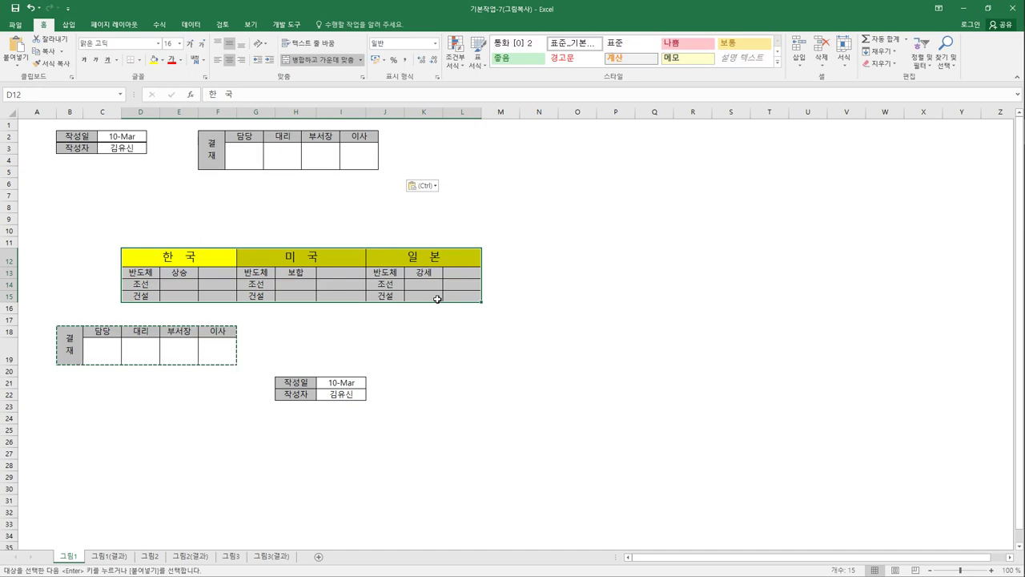
left_click(50, 54)
left_click(69, 190)
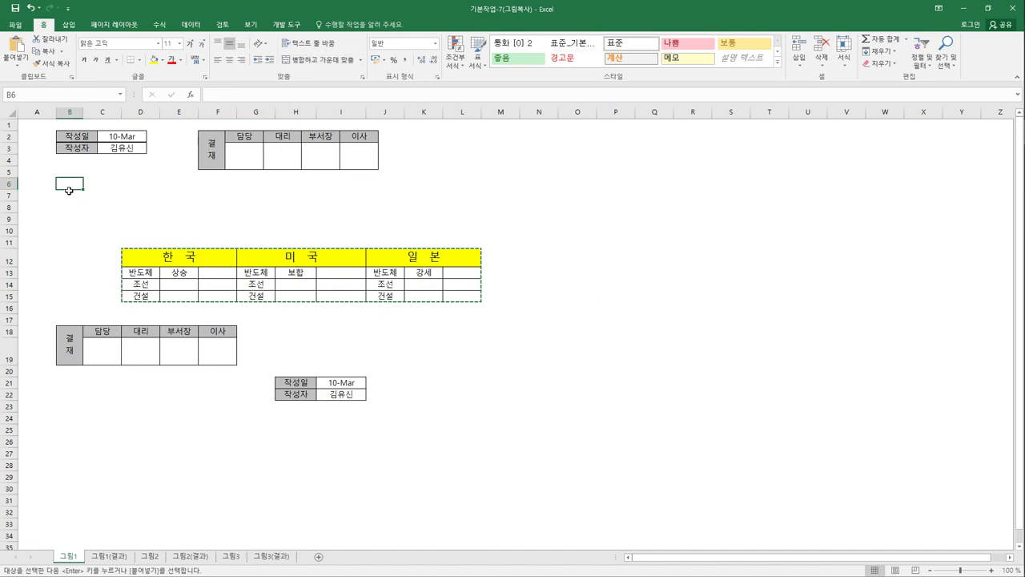
left_click(16, 67)
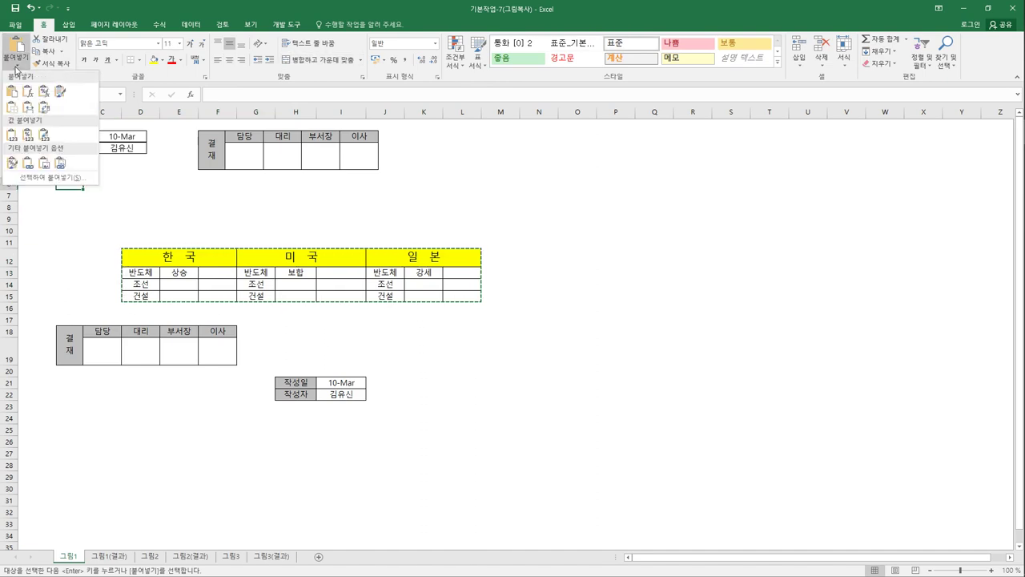
left_click(44, 162)
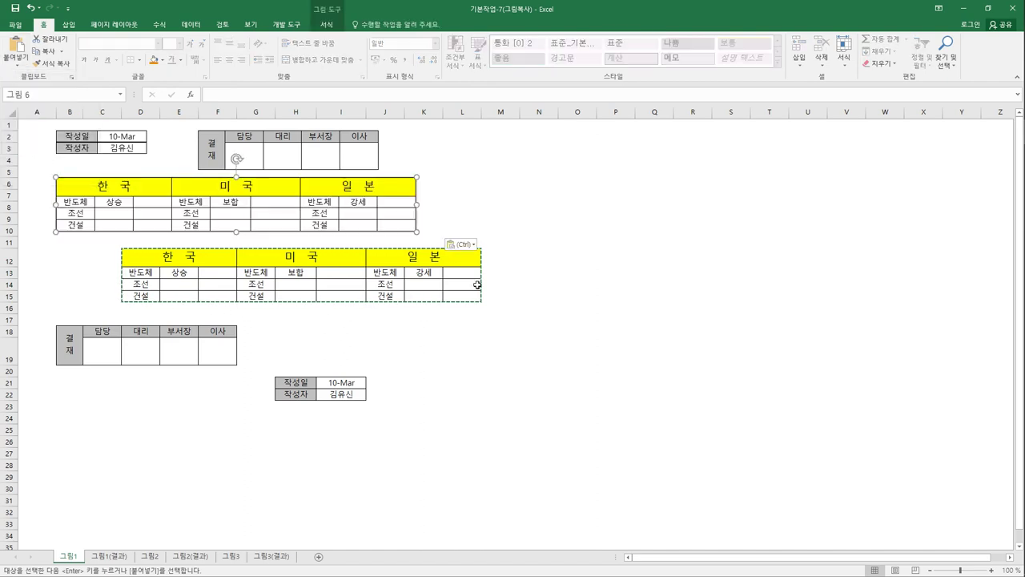
left_click(586, 320)
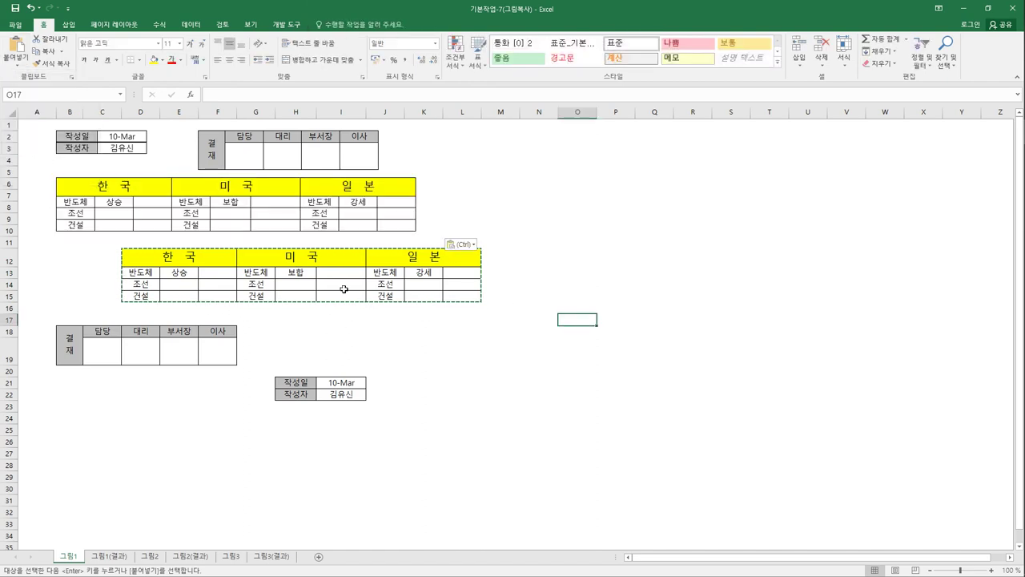
left_click(251, 231)
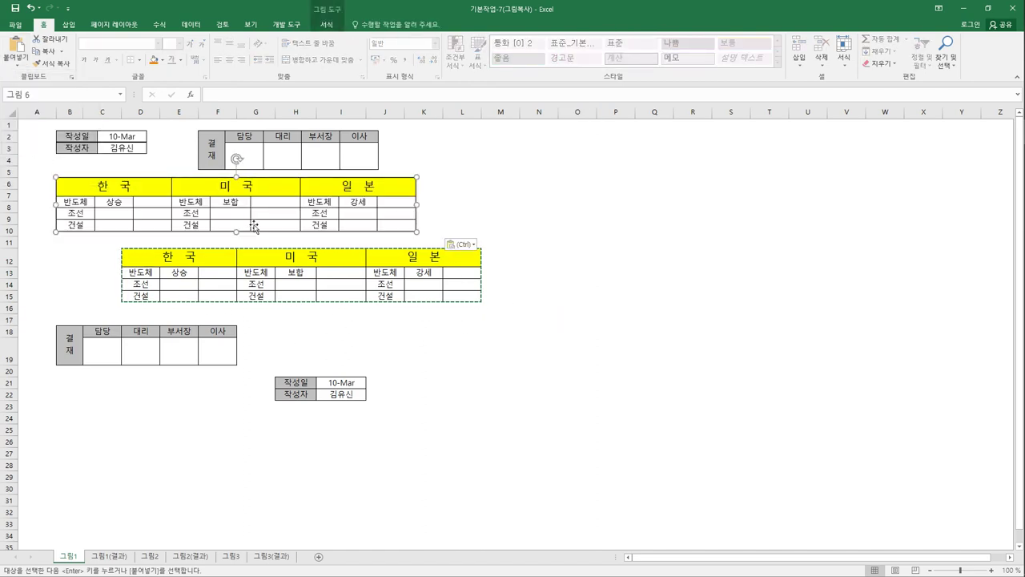
left_click(536, 313)
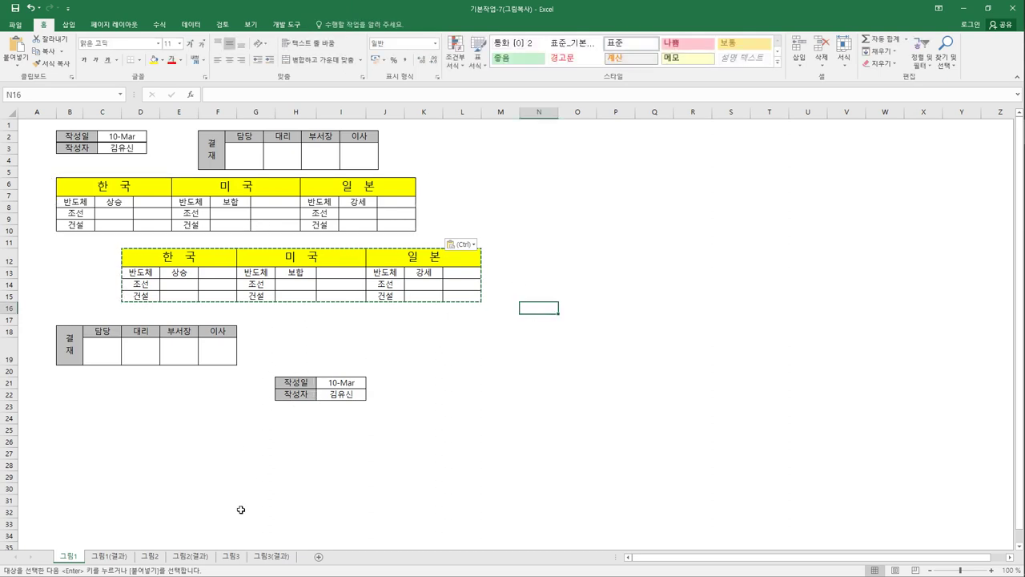
left_click(104, 561)
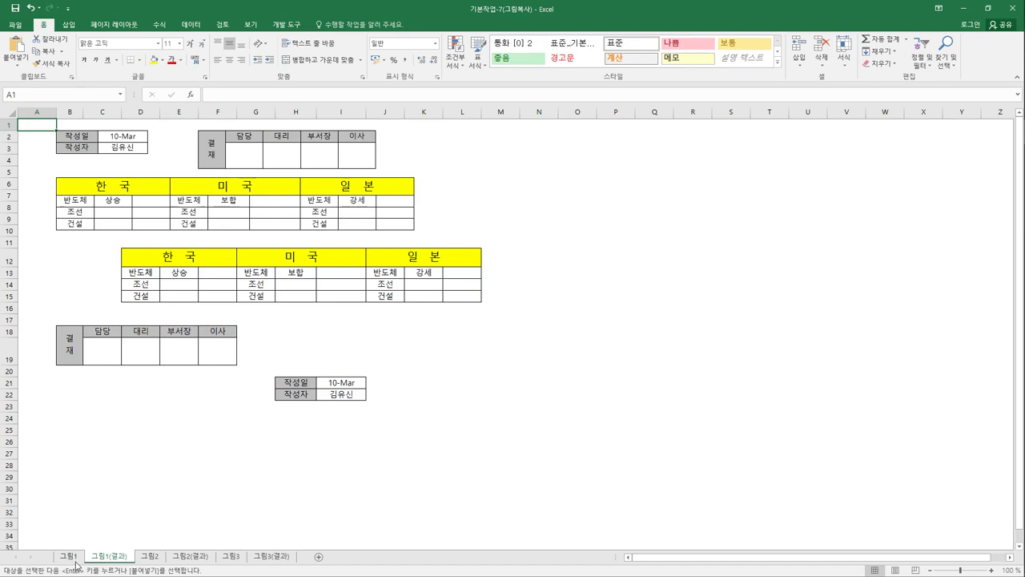
left_click(76, 560)
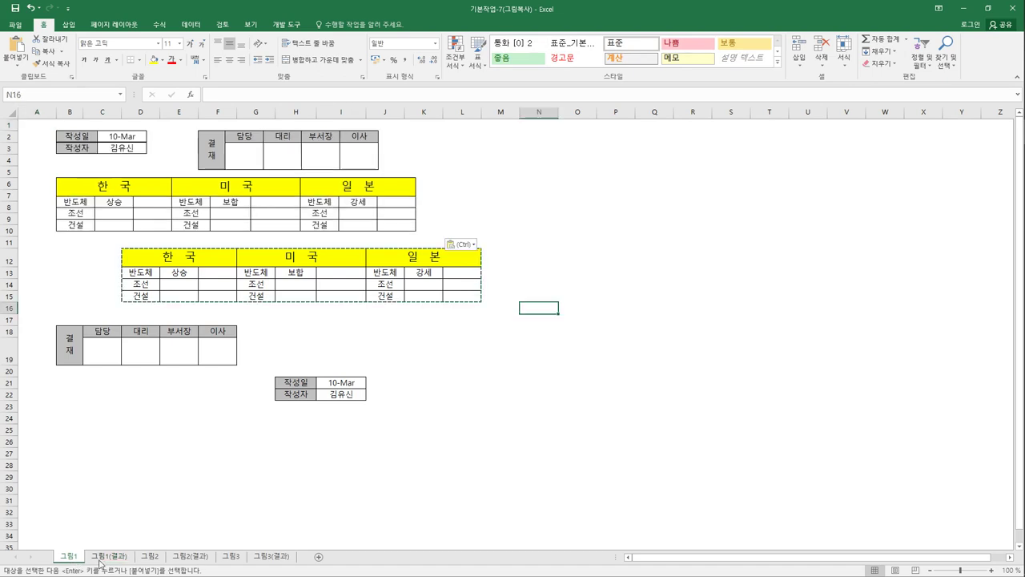
On sheet 그림2, copy the 검사일시 and 사업장명 table in A2:B3 and paste it as a picture at cell A15
left_click(150, 557)
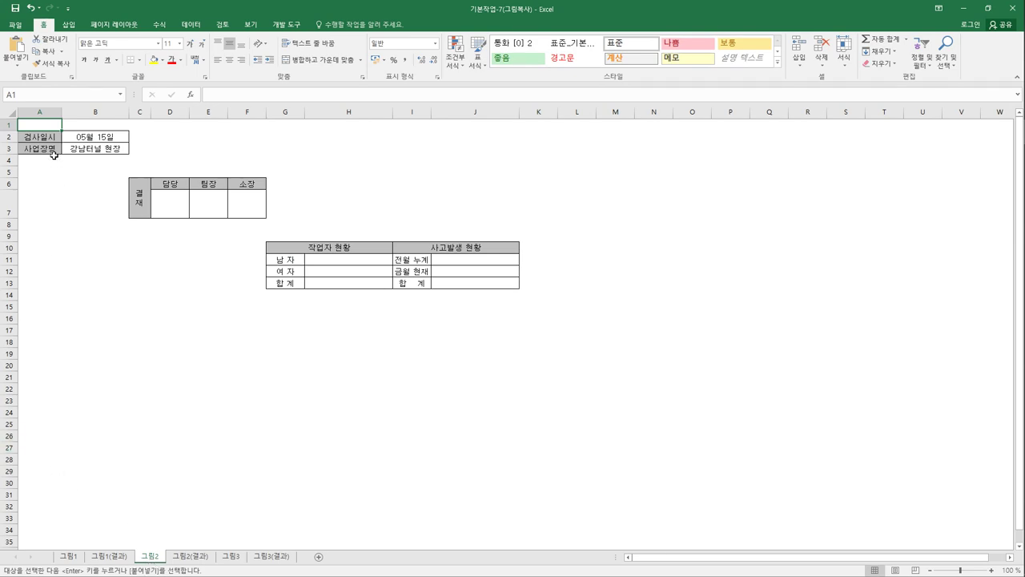
left_click_drag(45, 140, 81, 151)
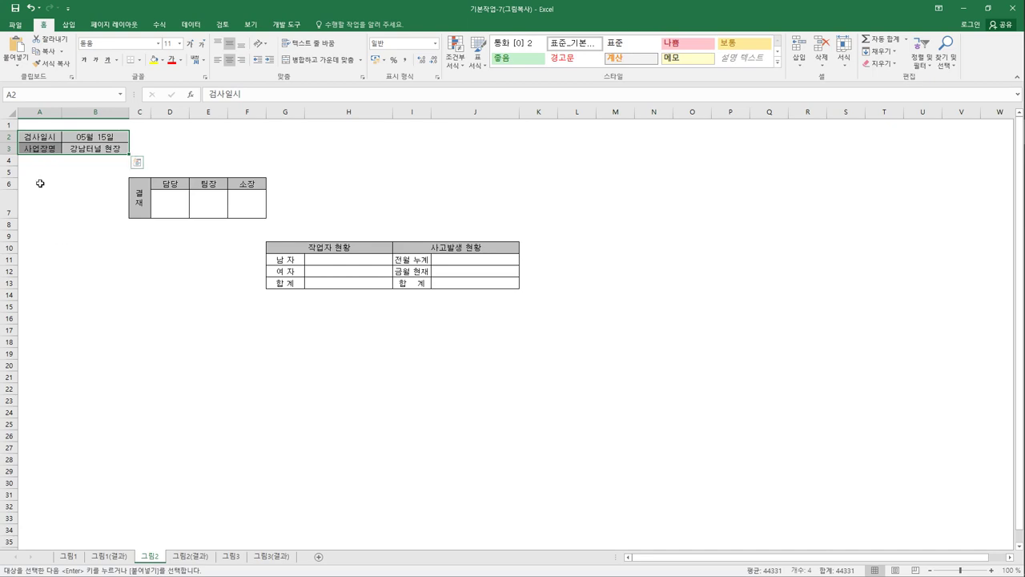
left_click(48, 52)
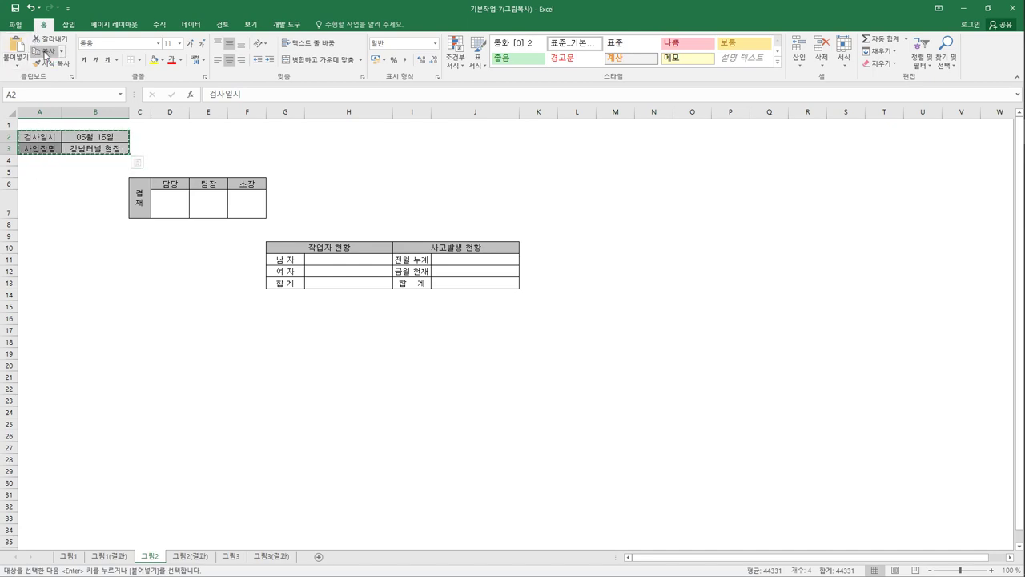
left_click(50, 309)
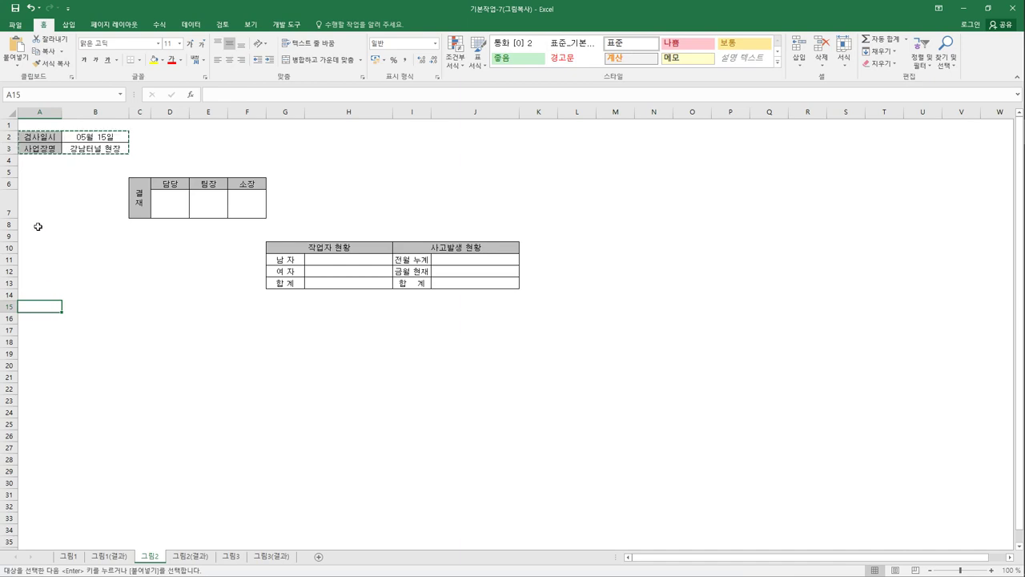
left_click(15, 61)
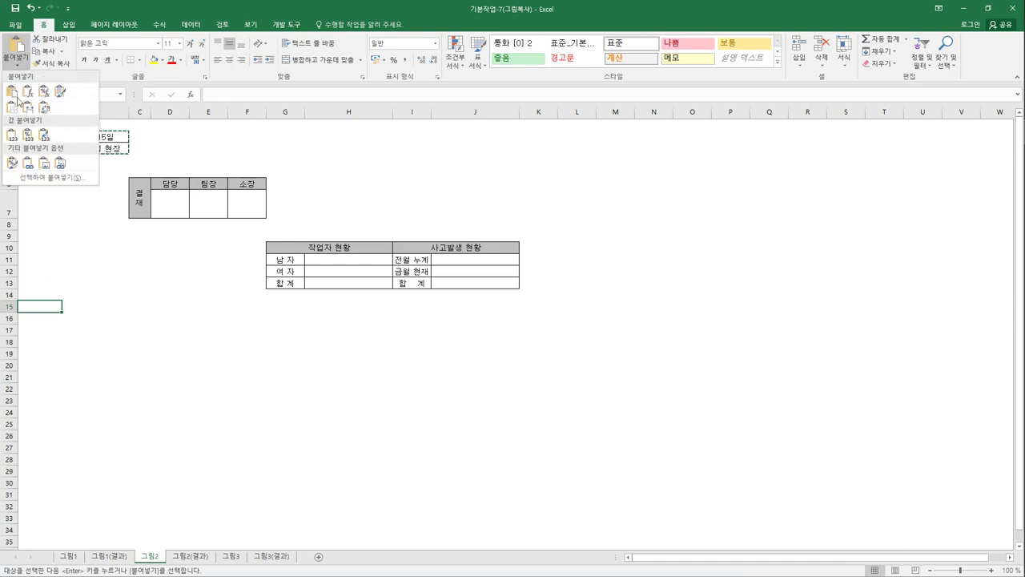
left_click(42, 164)
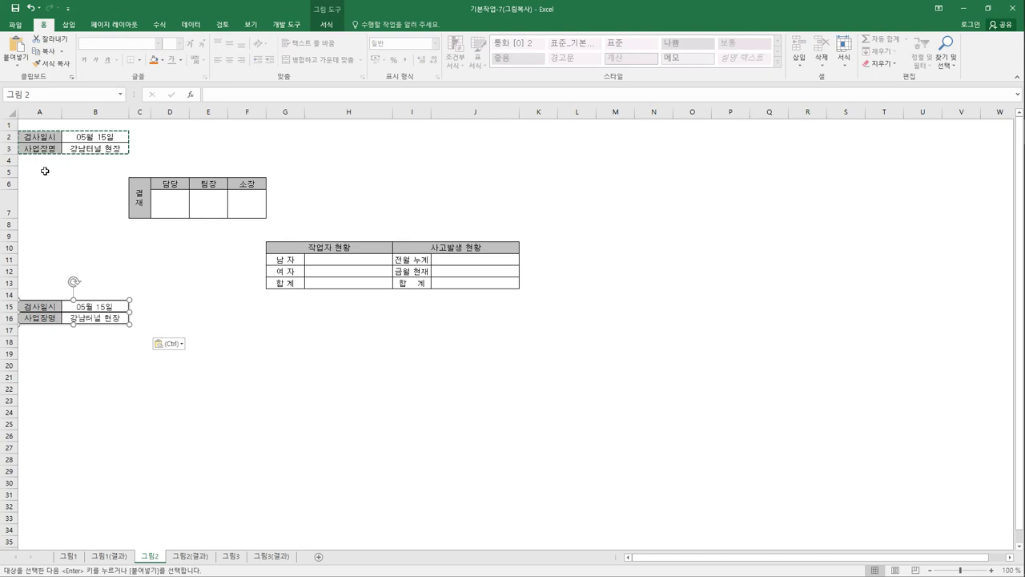
Copy the 결재 approval table in C6:F7 and paste it as a picture at cell D15
left_click_drag(138, 205, 266, 215)
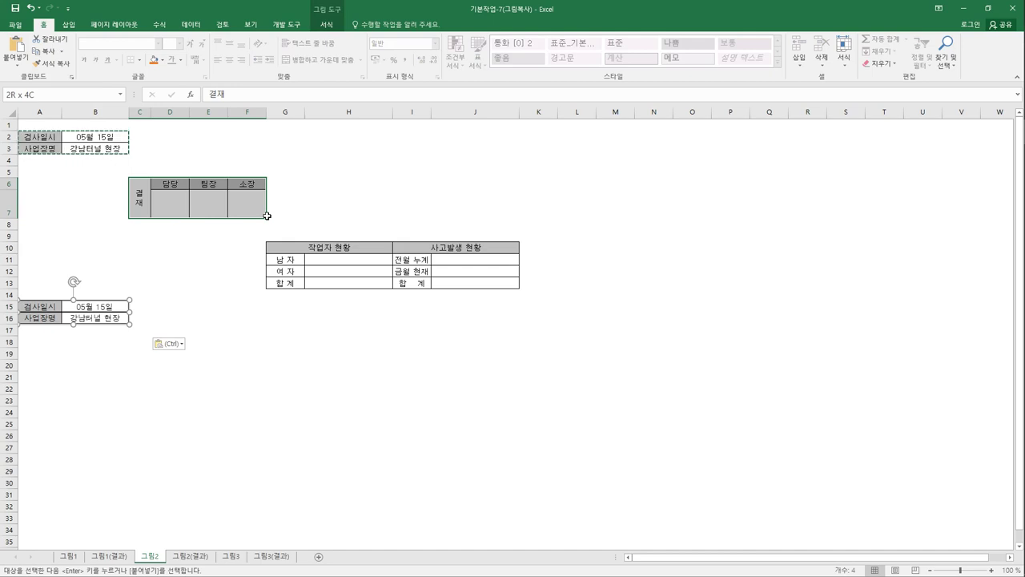
left_click(45, 51)
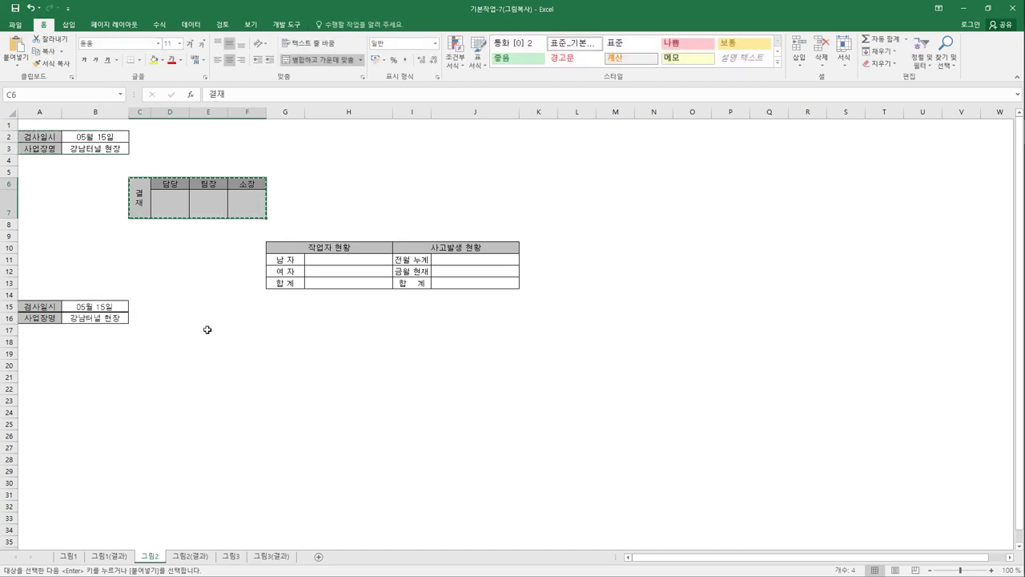
left_click(183, 310)
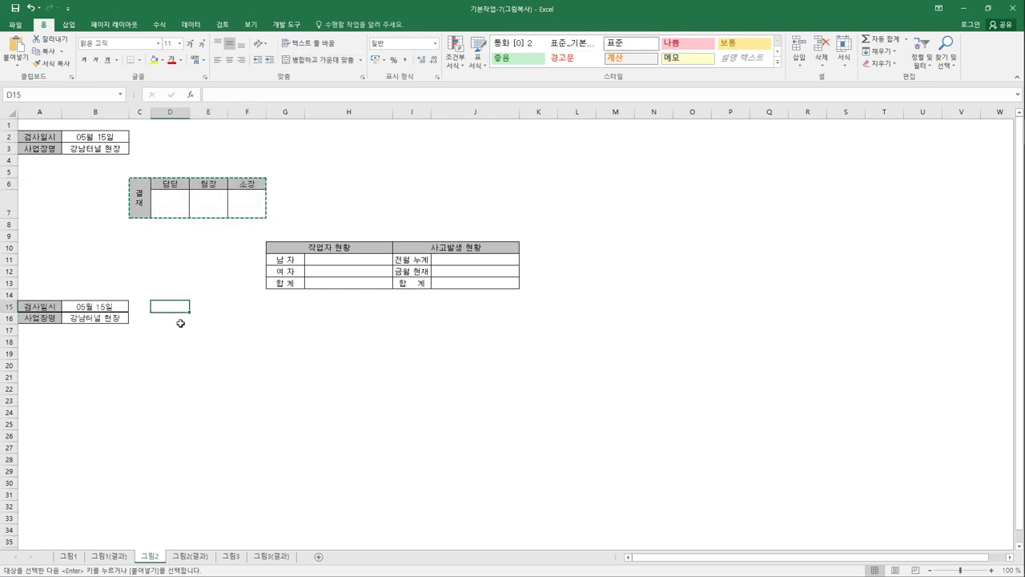
left_click(8, 67)
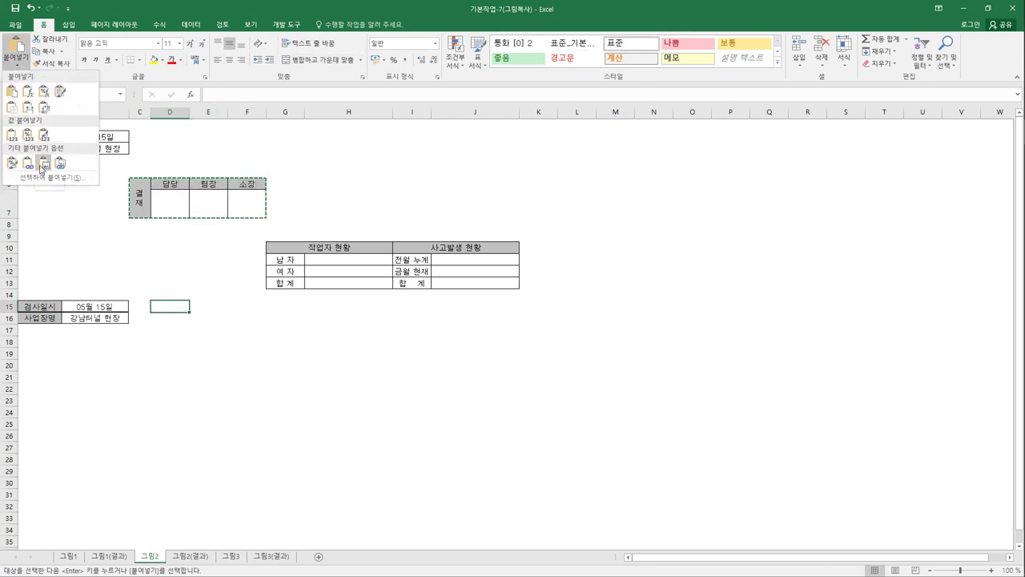
left_click(42, 168)
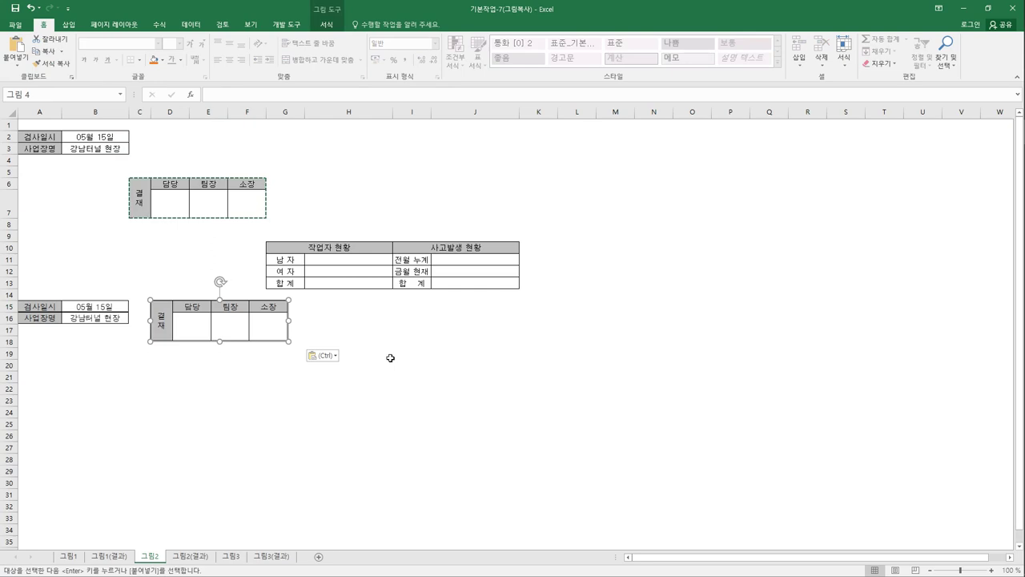
Copy the 작업자 현황 and 사고발생 현황 table in G10:J13, paste it as a picture at cell A19, and compare the layout with sheet 그림2(결과)
left_click_drag(271, 248, 433, 287)
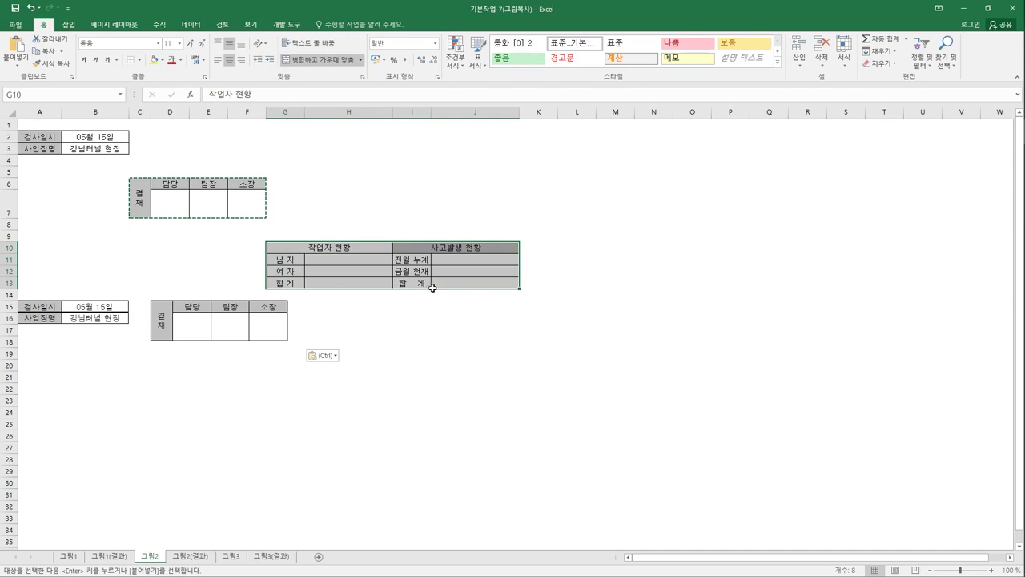
left_click(44, 51)
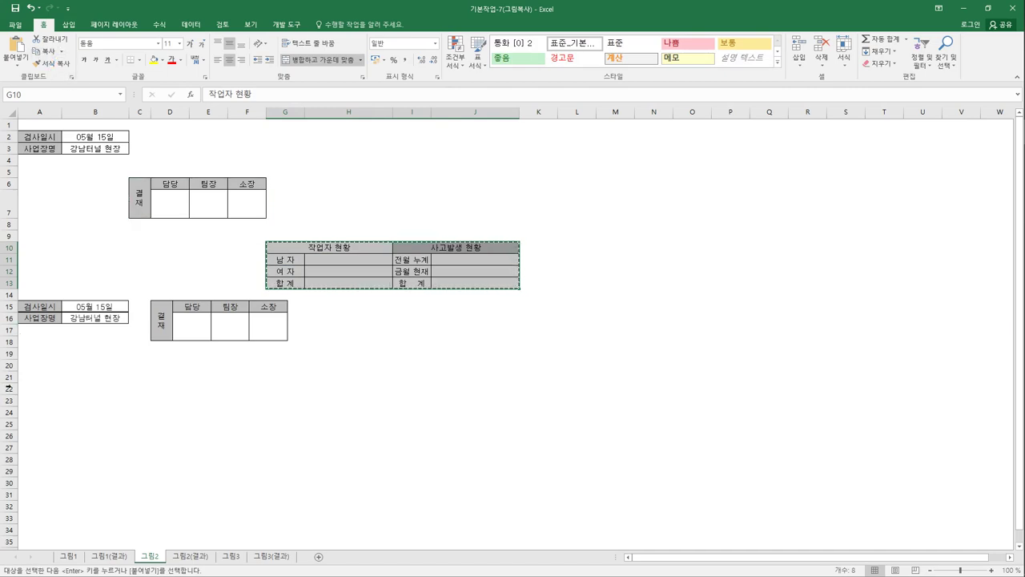
left_click(37, 354)
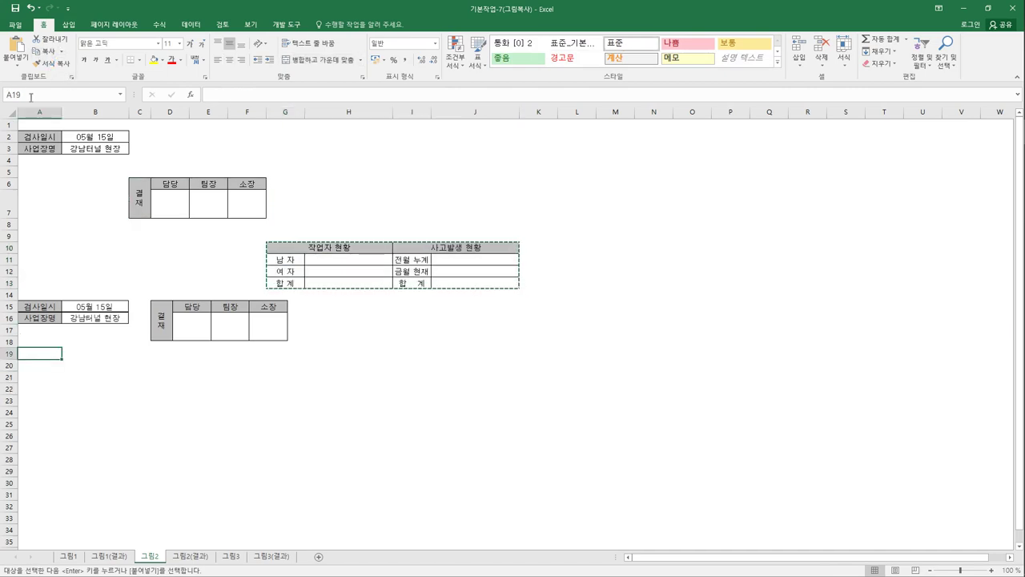
left_click(18, 66)
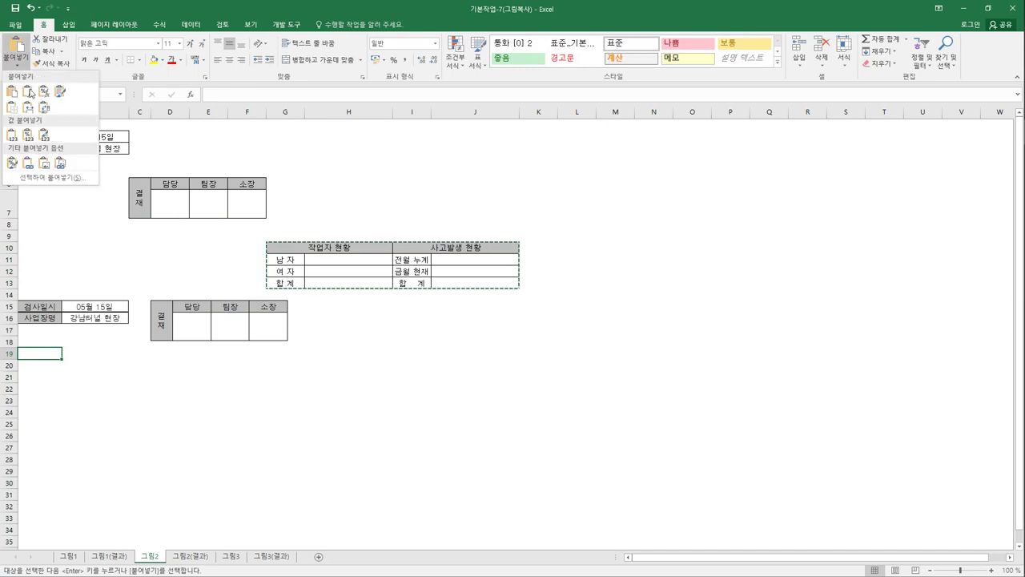
left_click(47, 166)
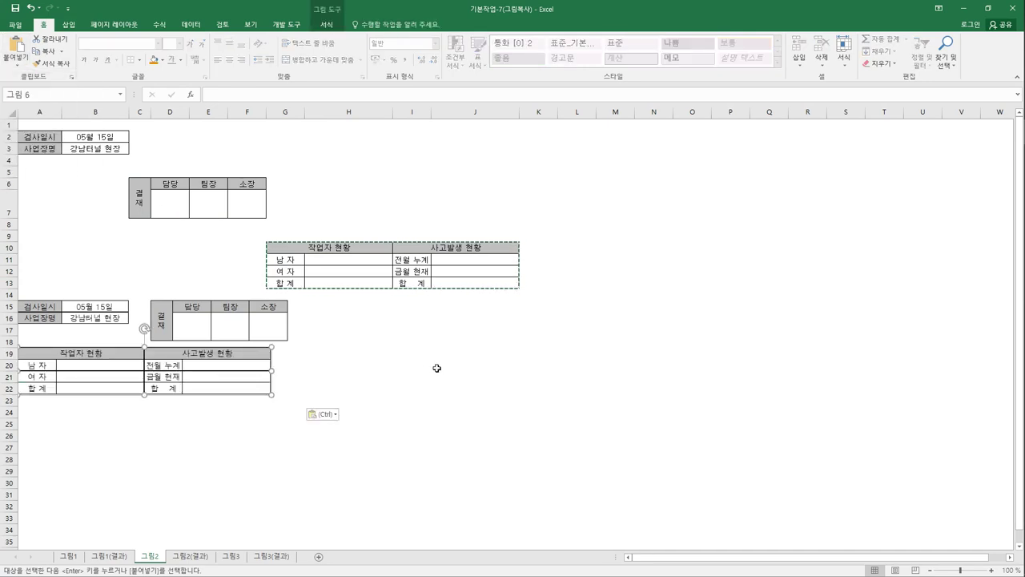
left_click(464, 389)
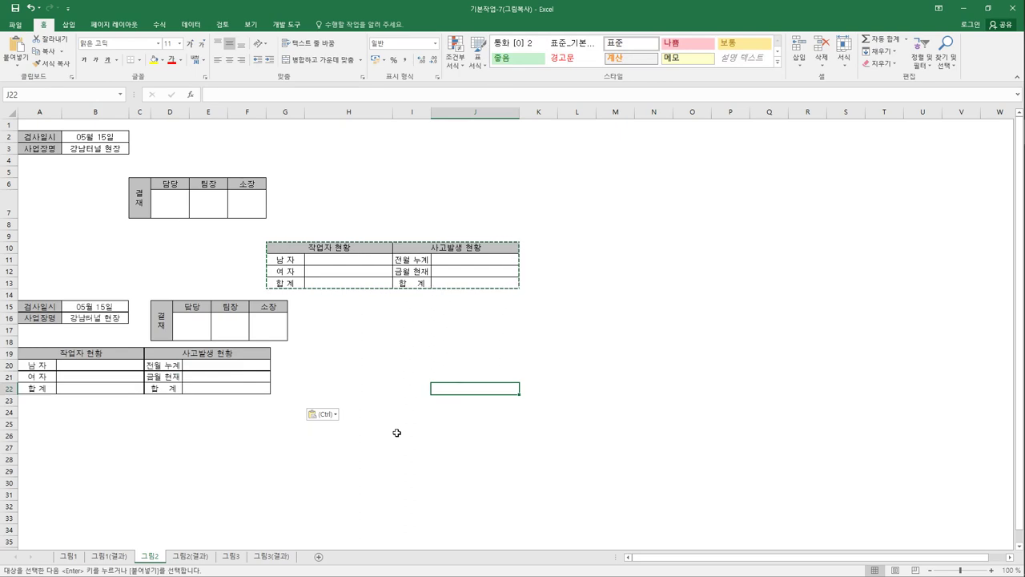
left_click(187, 559)
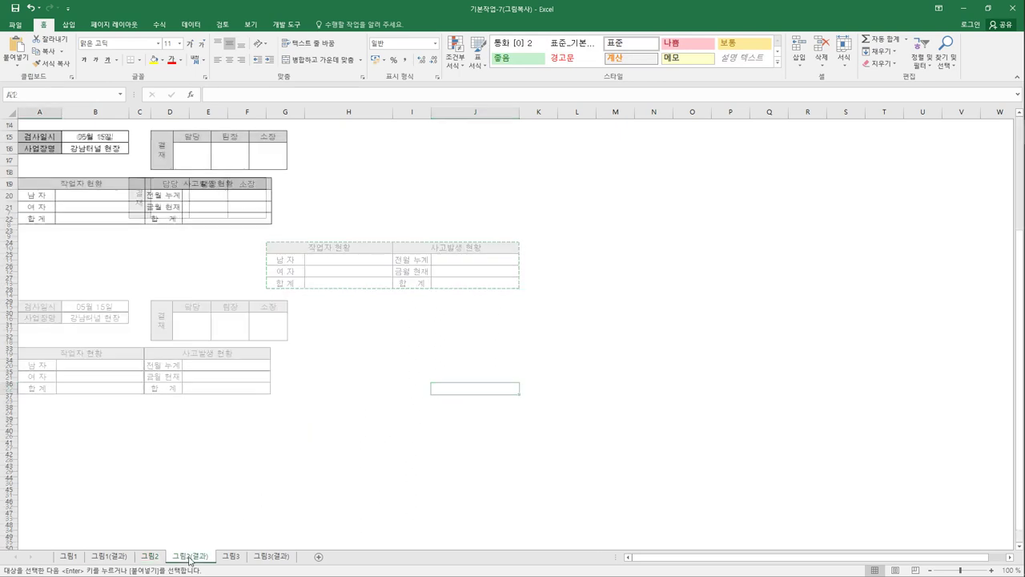
left_click(157, 559)
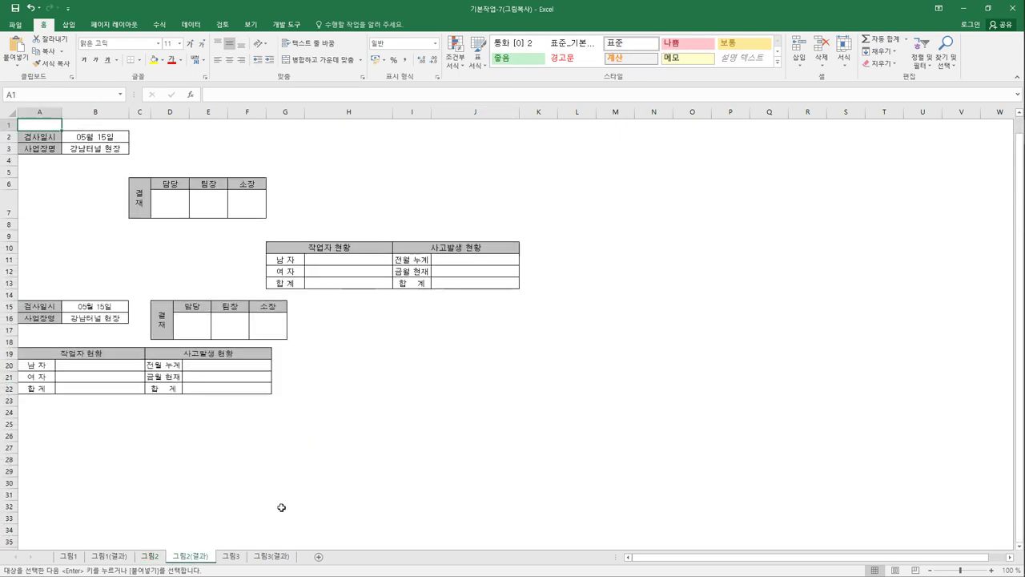
left_click(177, 562)
left_click(146, 566)
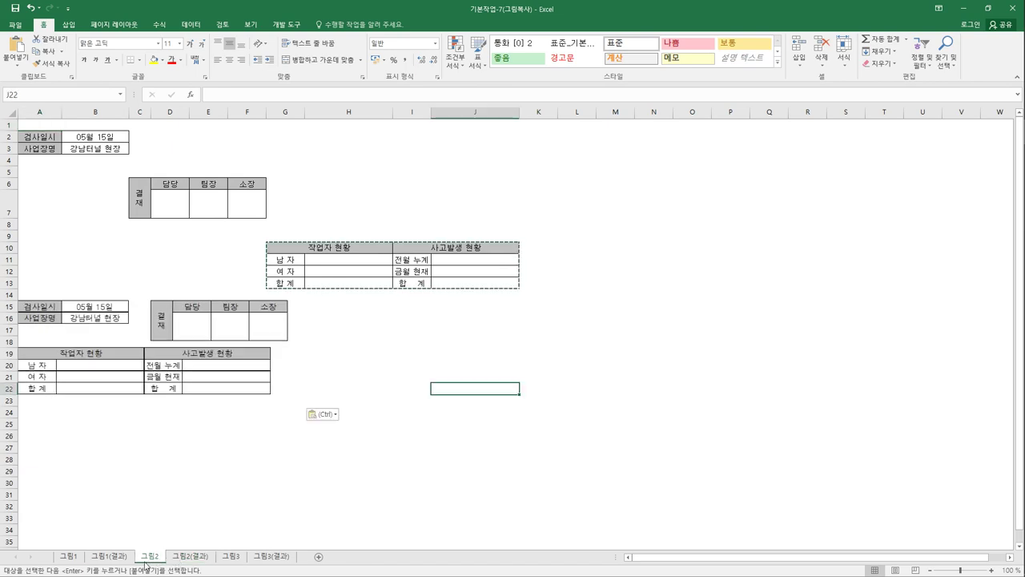
On sheet 그림3, copy the 결재 approval table in H16:L17 and paste it as a linked picture at cell D4
left_click(232, 558)
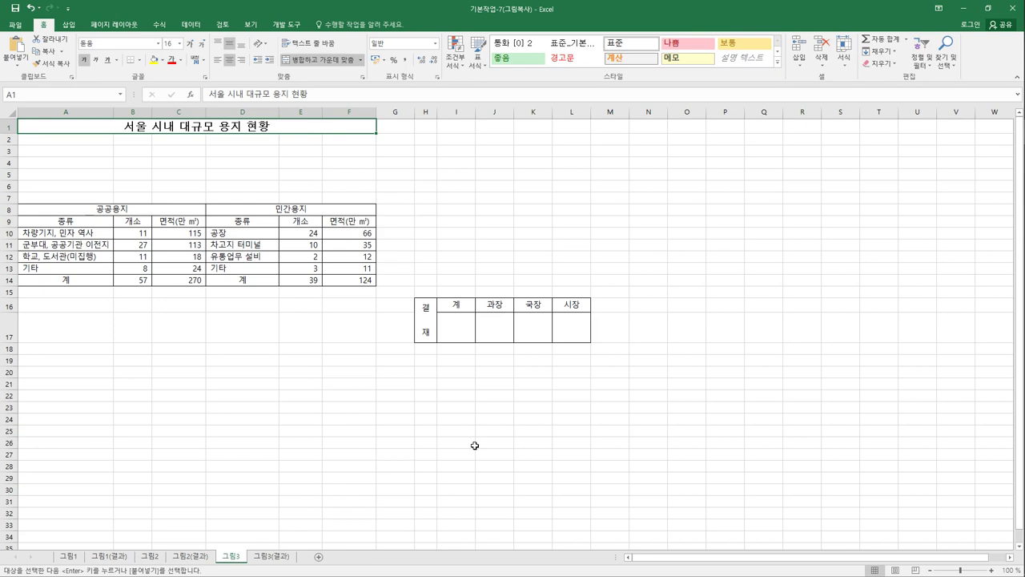
left_click(427, 319)
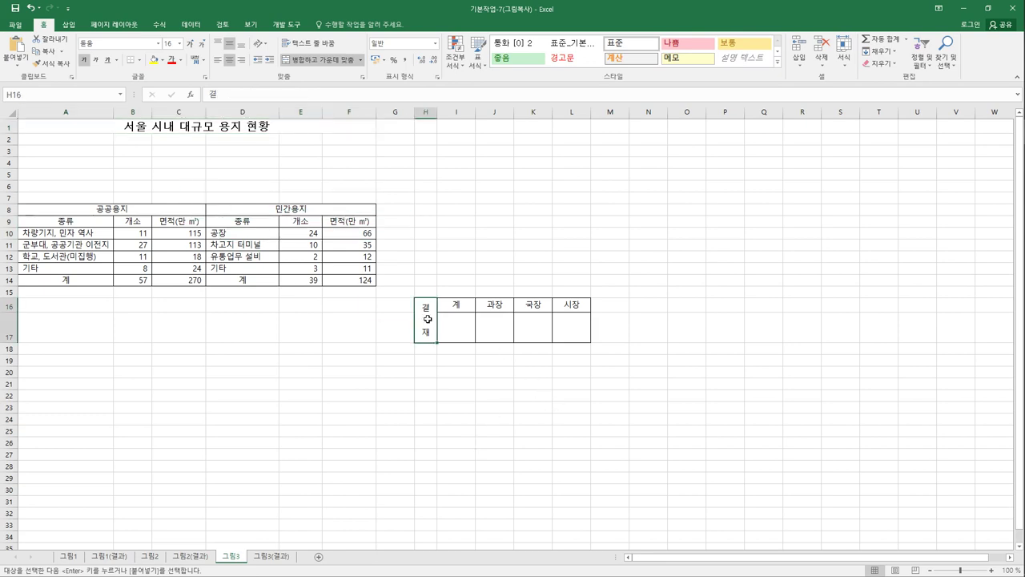
left_click_drag(428, 319, 567, 325)
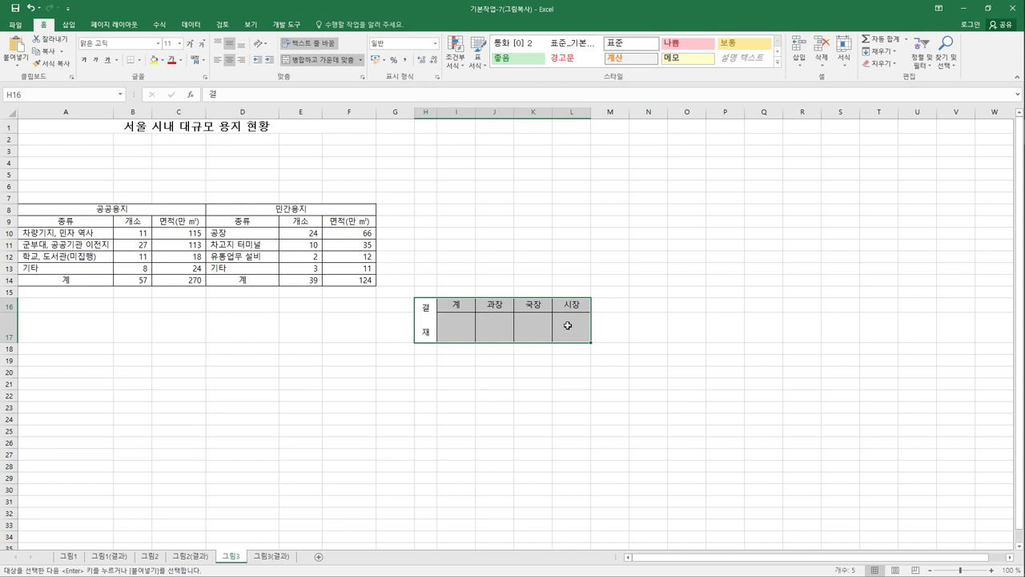
left_click(48, 51)
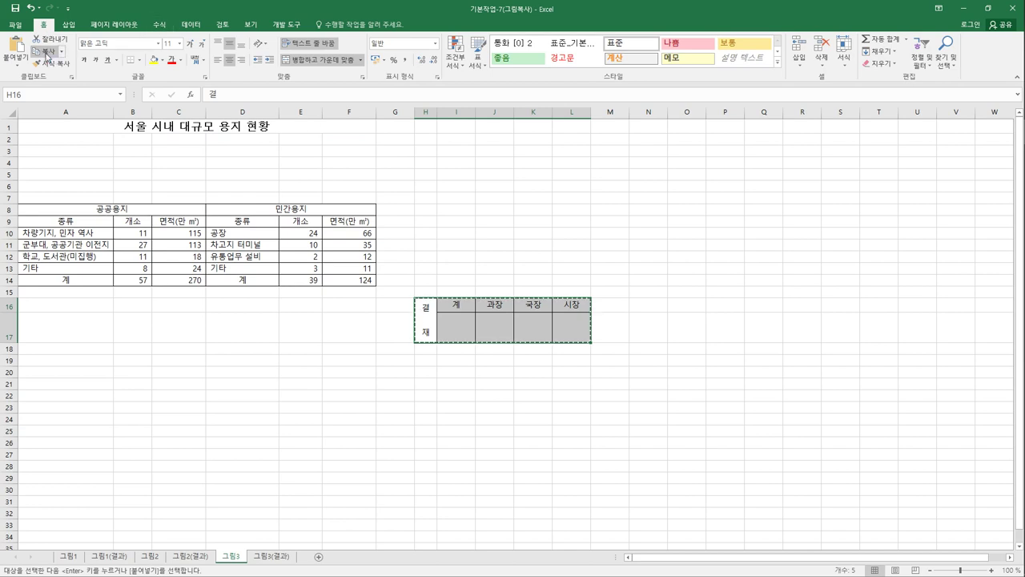
left_click(258, 152)
left_click(256, 167)
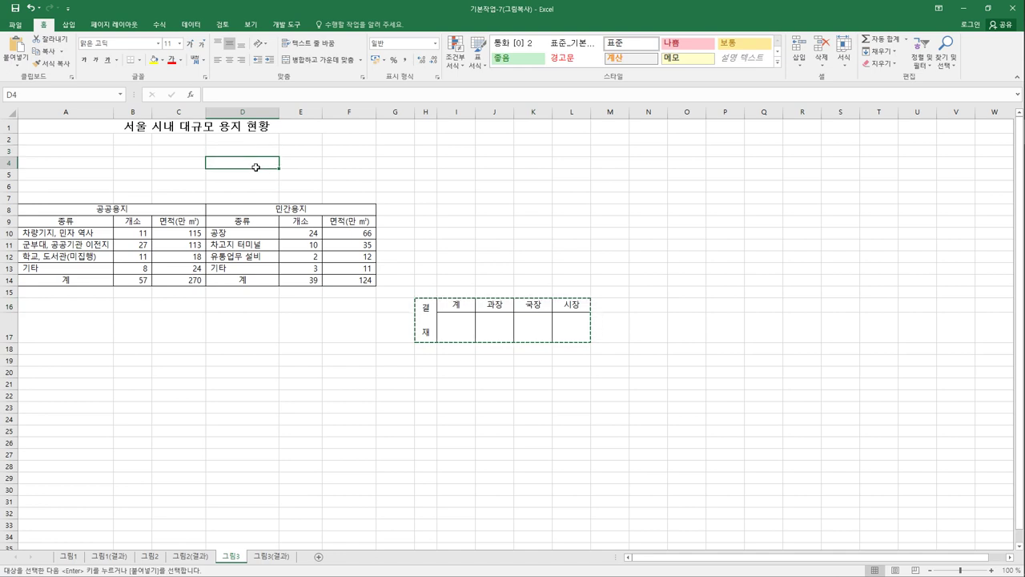
left_click(16, 64)
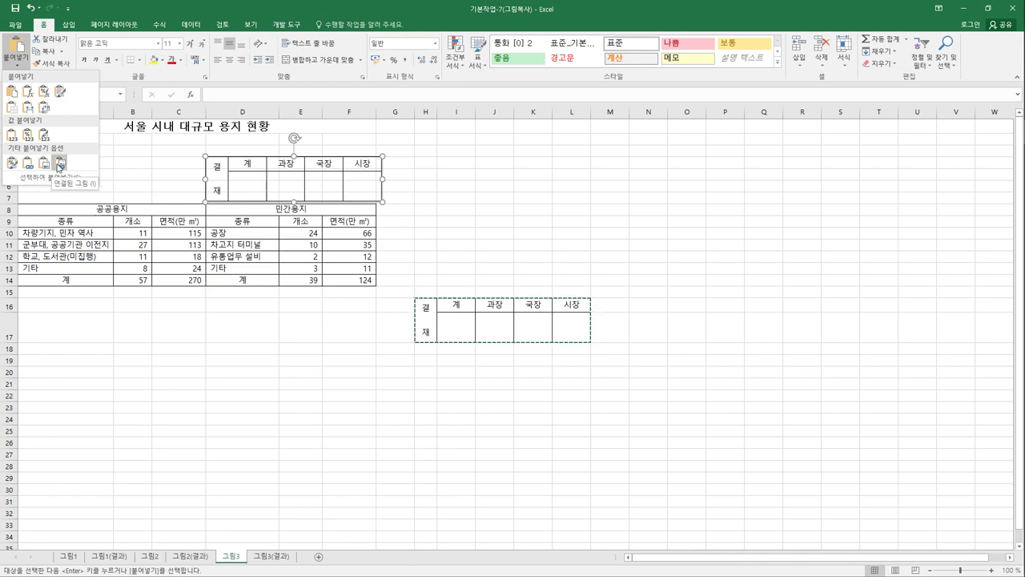
left_click(60, 166)
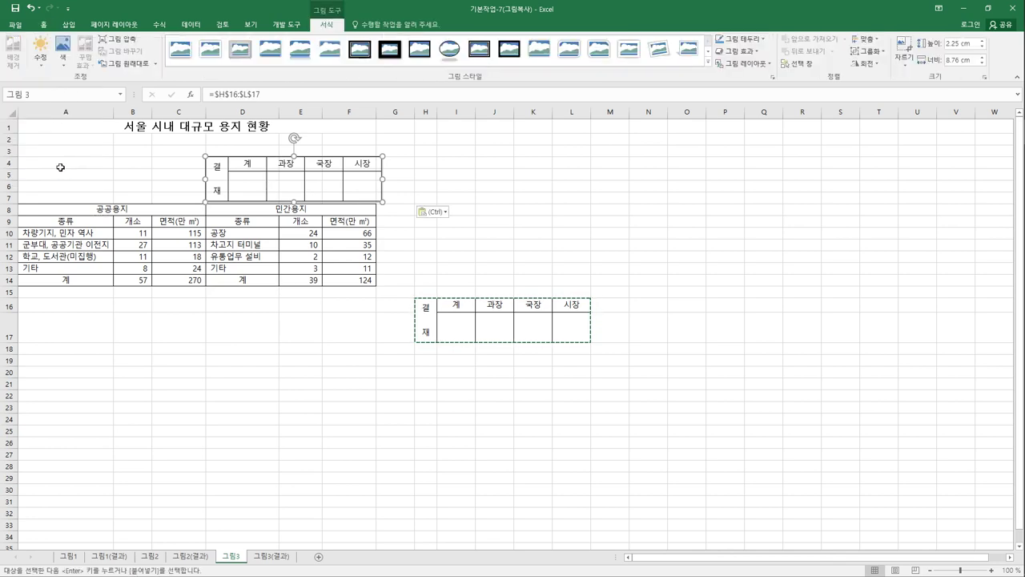
left_click(412, 398)
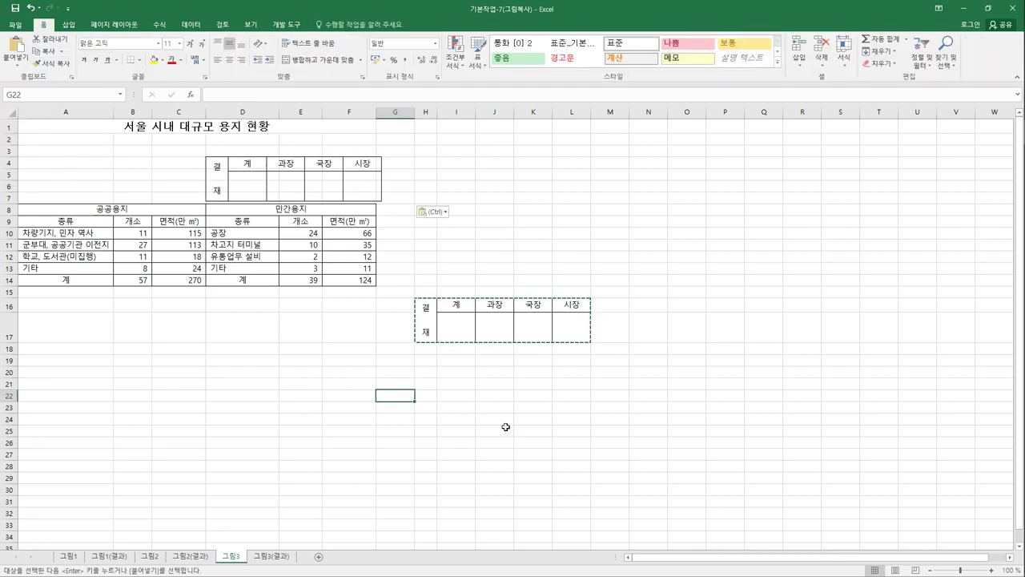
On sheet 그림2, change the 담당 heading in cell D6 to 대리 and check the pasted approval picture
left_click(157, 561)
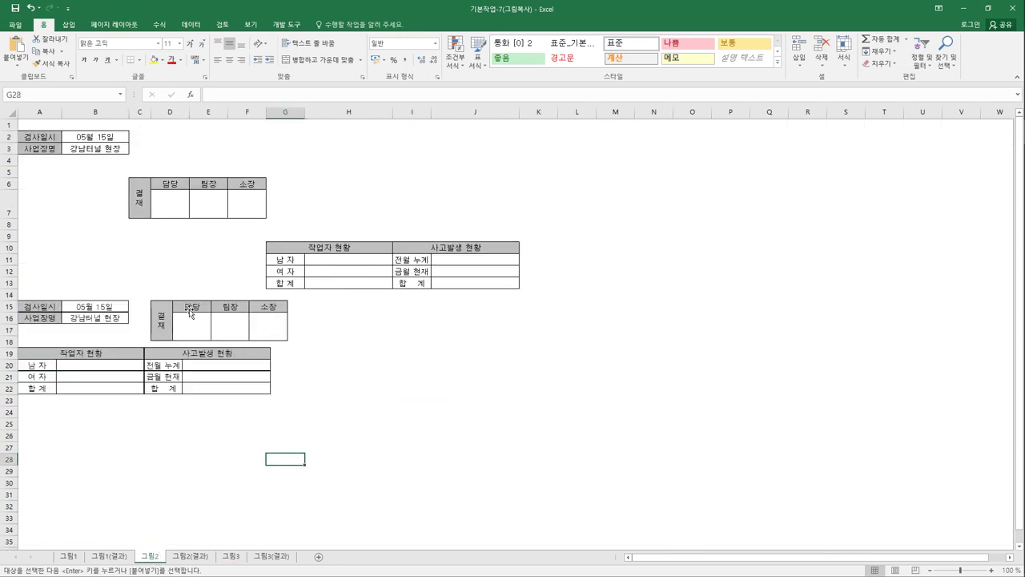
left_click(167, 183)
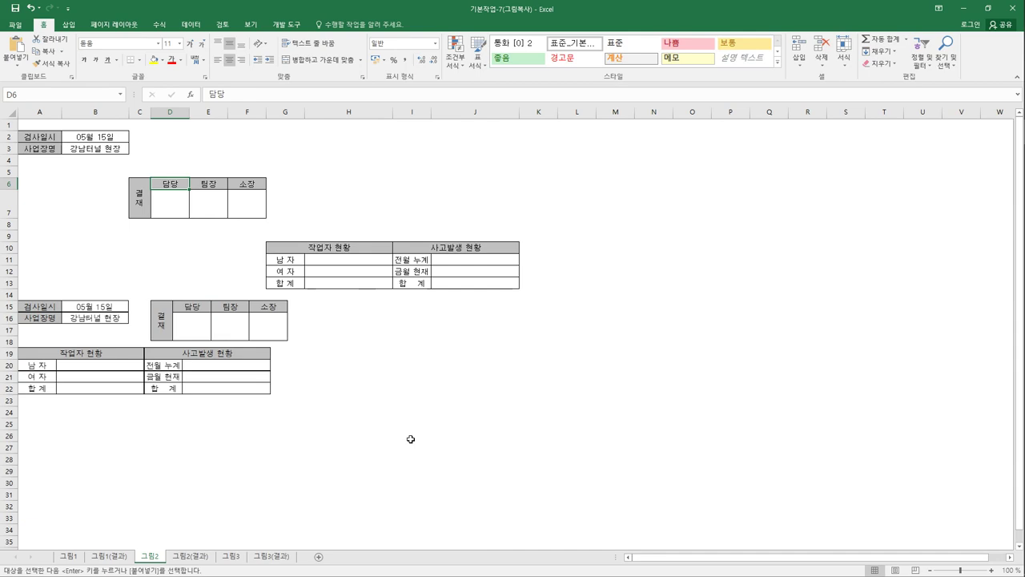
key("BackSpace")
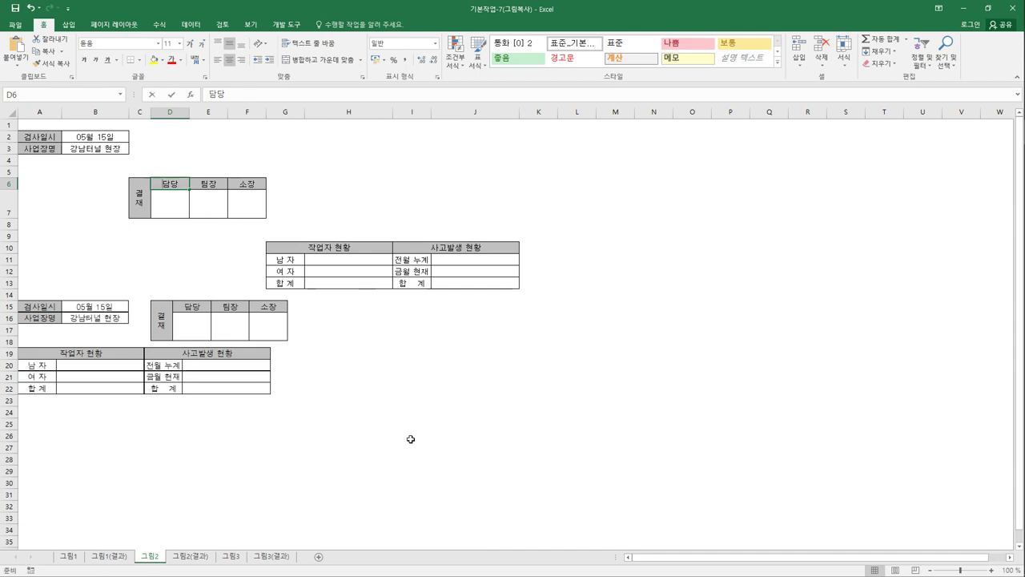
type("대리")
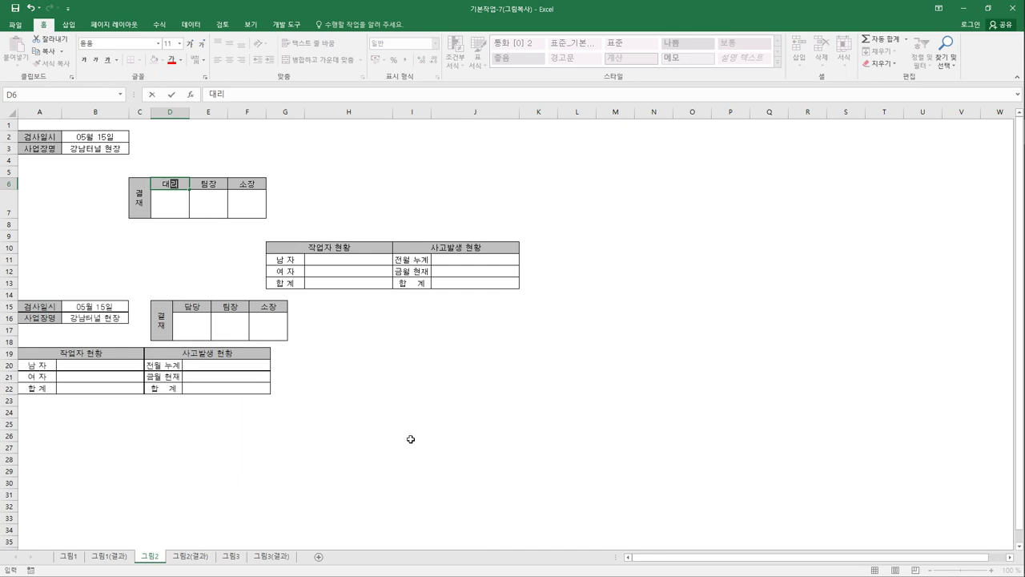
key("Return")
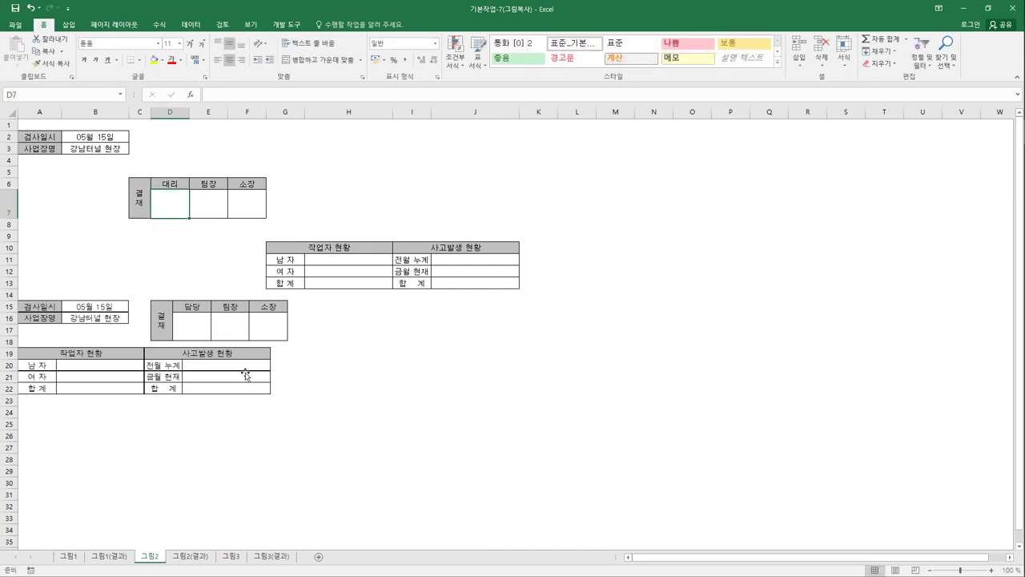
left_click(227, 325)
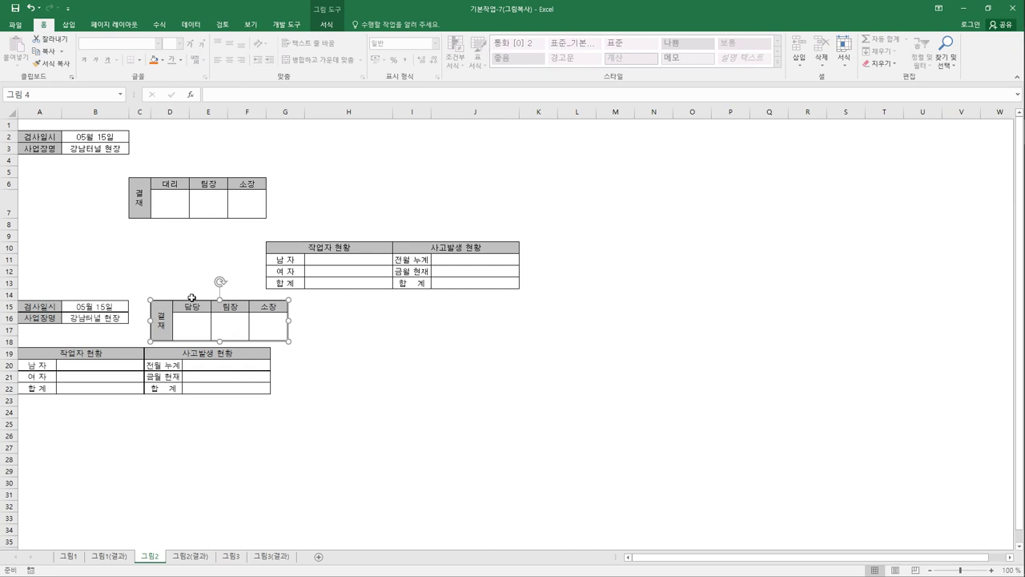
On sheet 그림3, change the heading in cell I16 to 담당 and check the linked approval picture
left_click(232, 556)
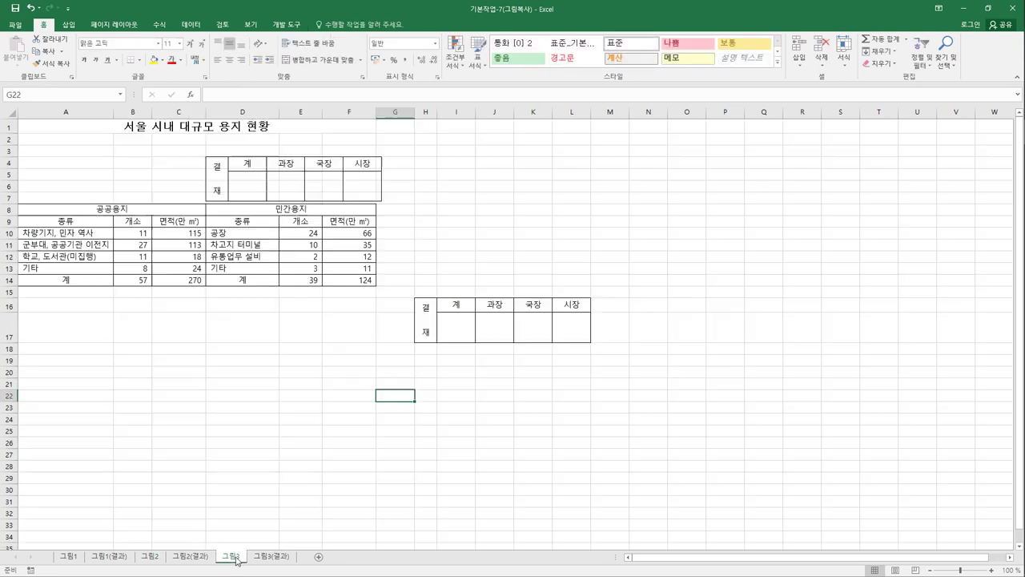
left_click(465, 313)
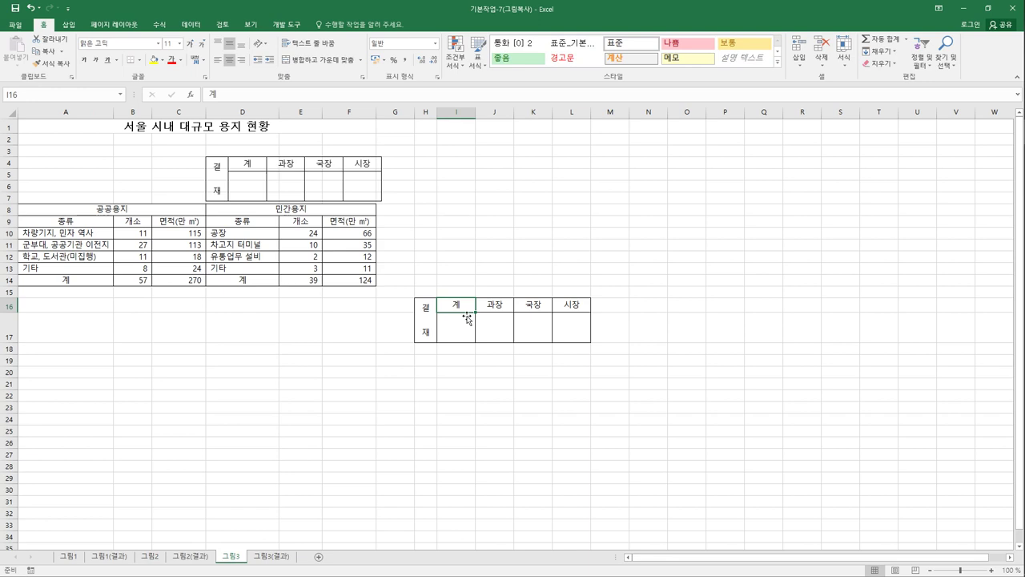
type("담당")
key("Return")
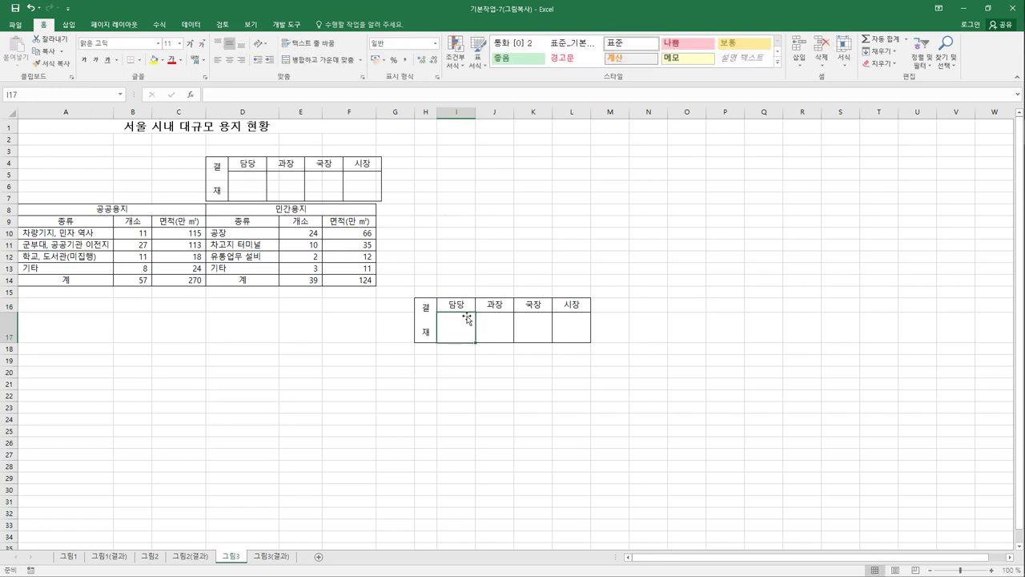
left_click(297, 185)
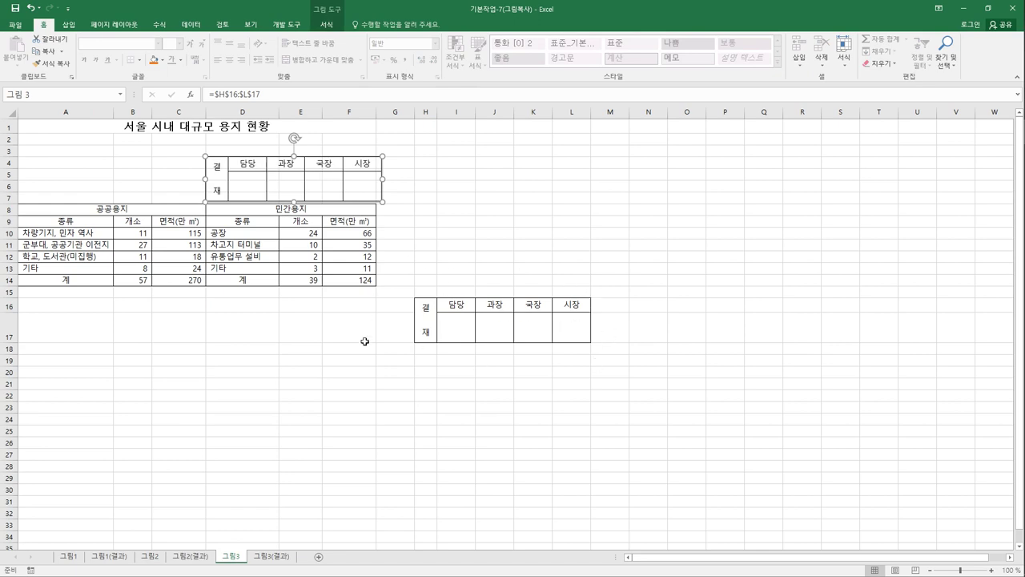
Set the approval table's heading in cell I16 back to 계
left_click(462, 309)
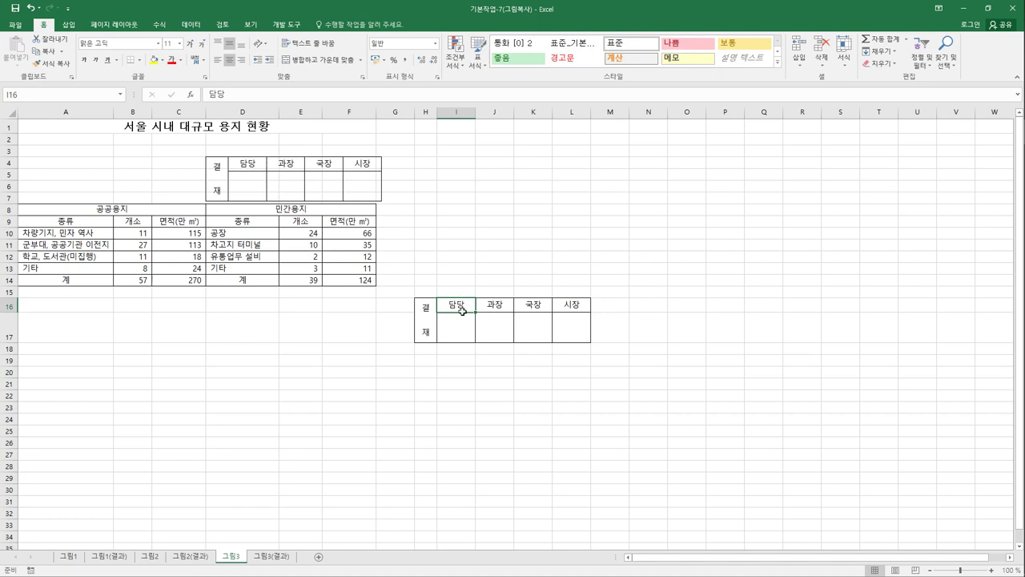
type("계")
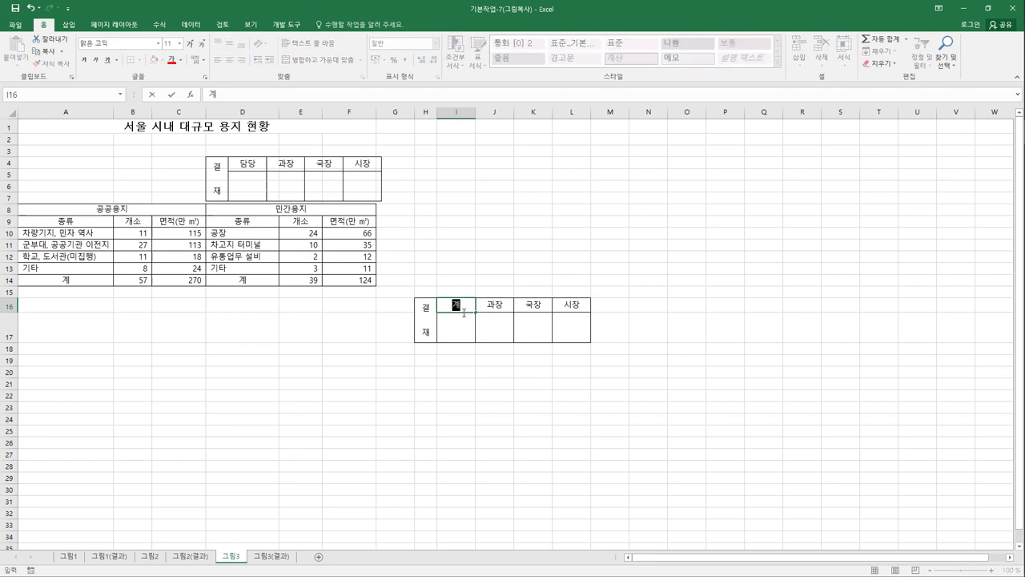
key("Return")
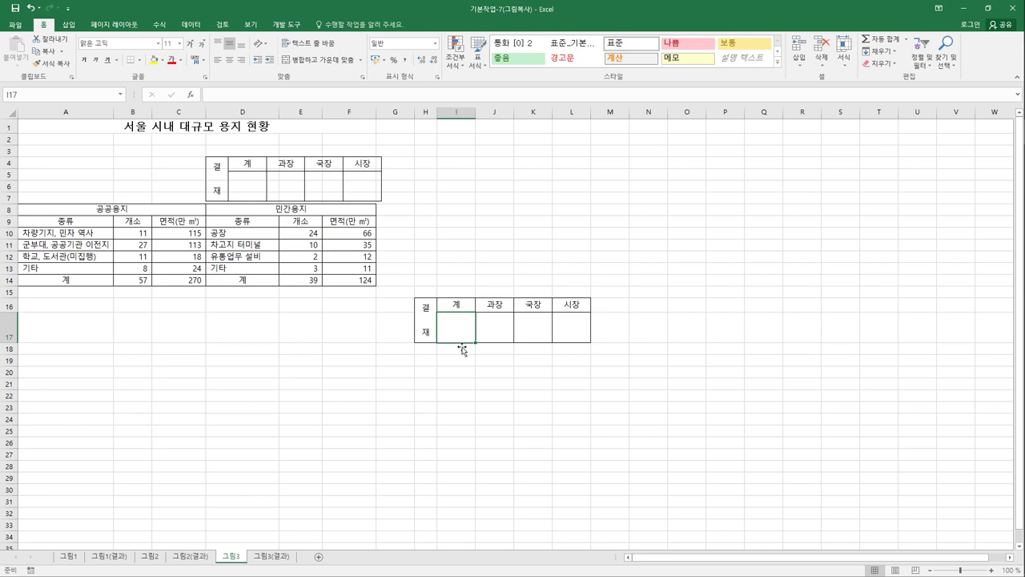
Check the layout on sheet 그림3(결과) and change the heading in cell I16 of sheet 그림3 to 계장
left_click(282, 561)
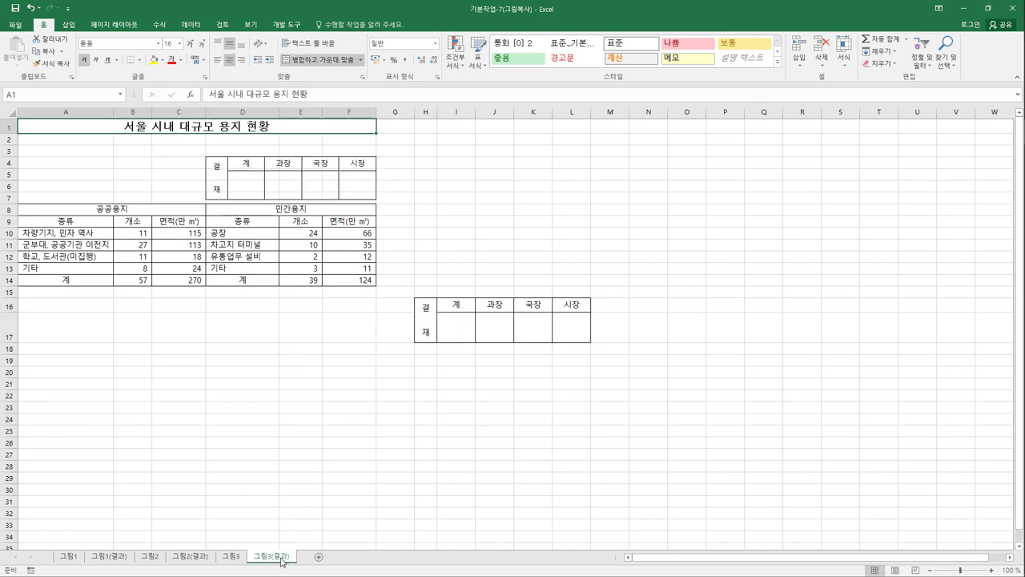
left_click(231, 561)
double_click(459, 310)
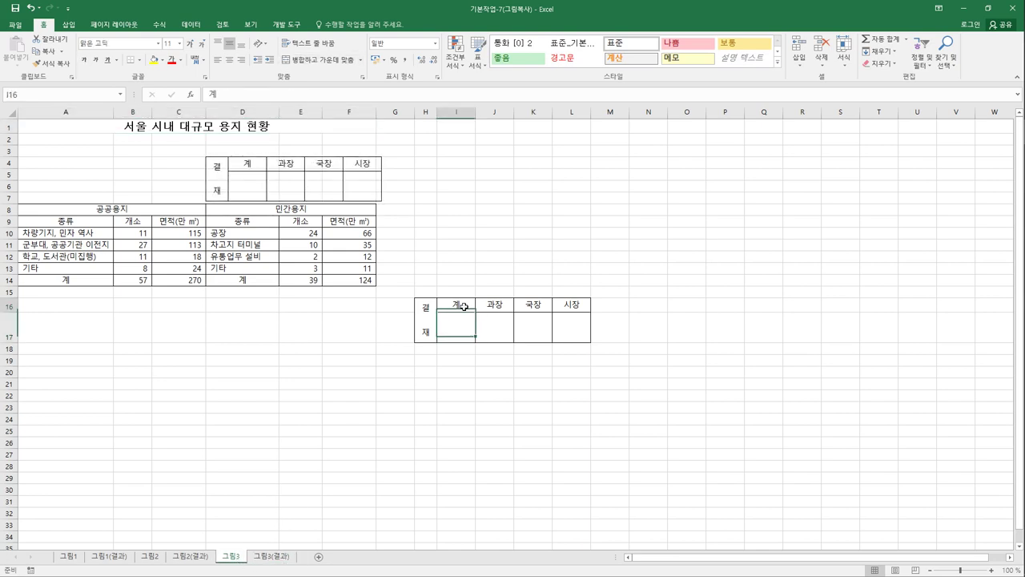
type("장")
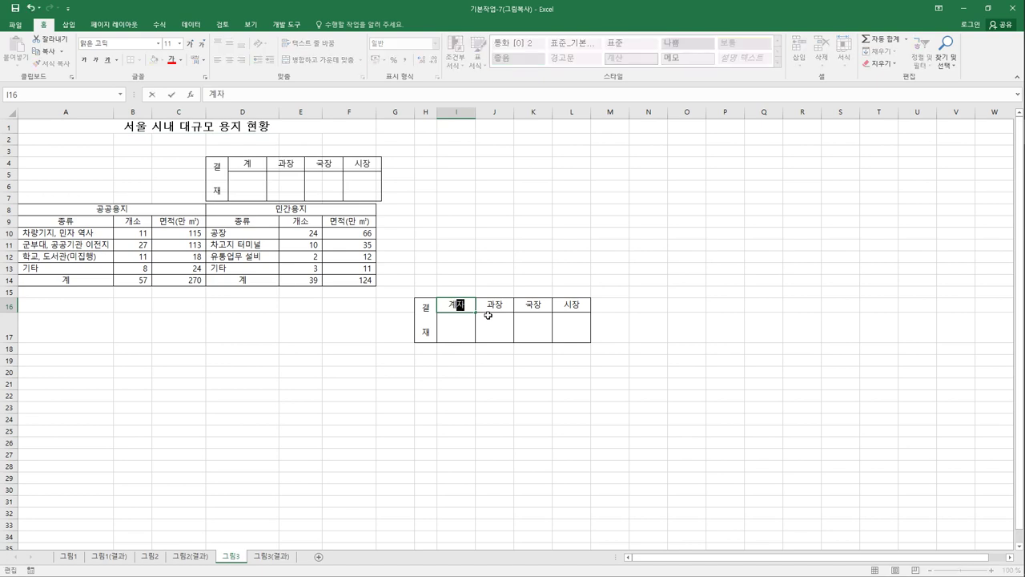
key("Return")
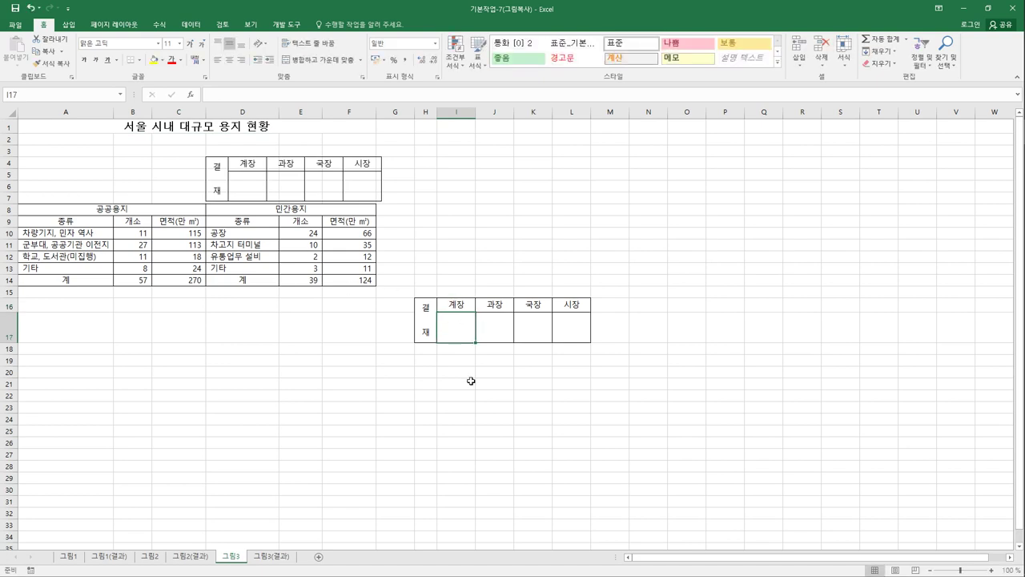